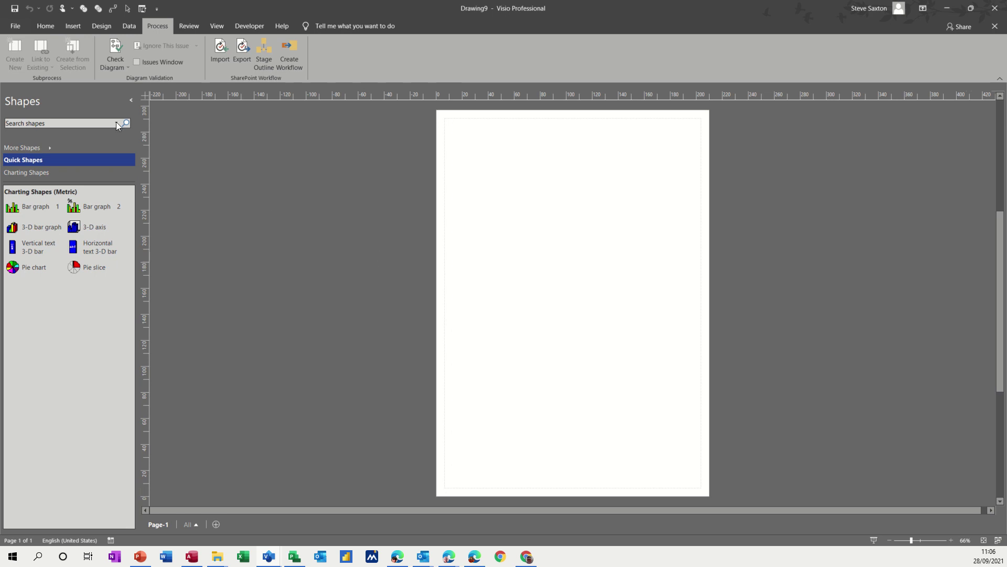
Step: Create a new drawing from the Marketing Charts and Diagrams template using Metric Units
{"action": "left_click", "coordinate": [10, 25]}
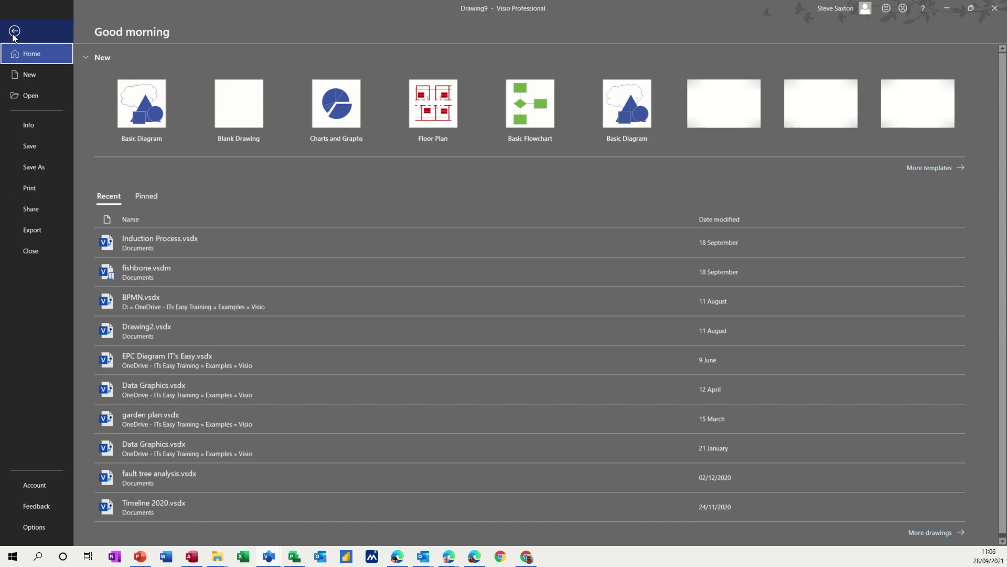
{"action": "left_click", "coordinate": [20, 74]}
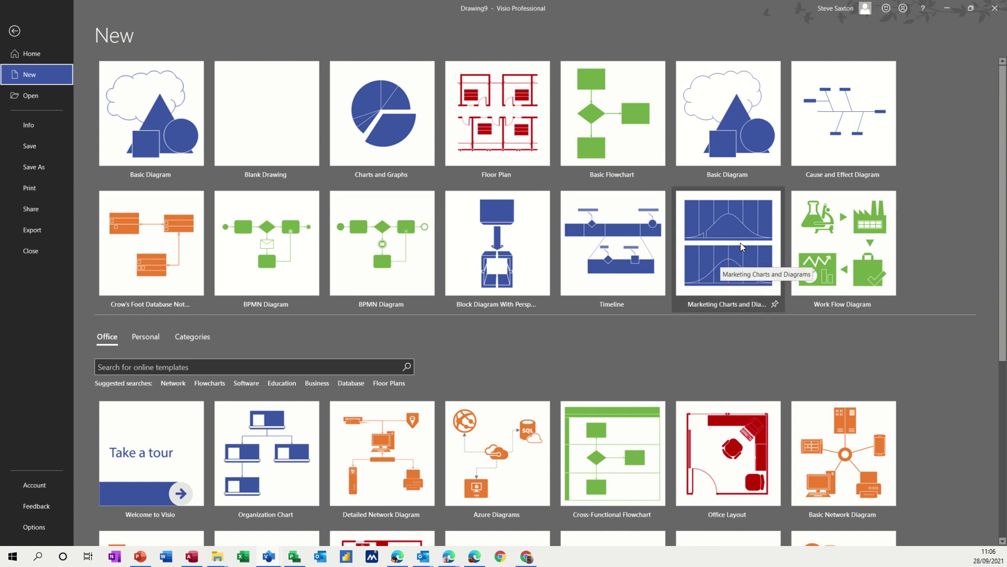
{"action": "left_click", "coordinate": [708, 261]}
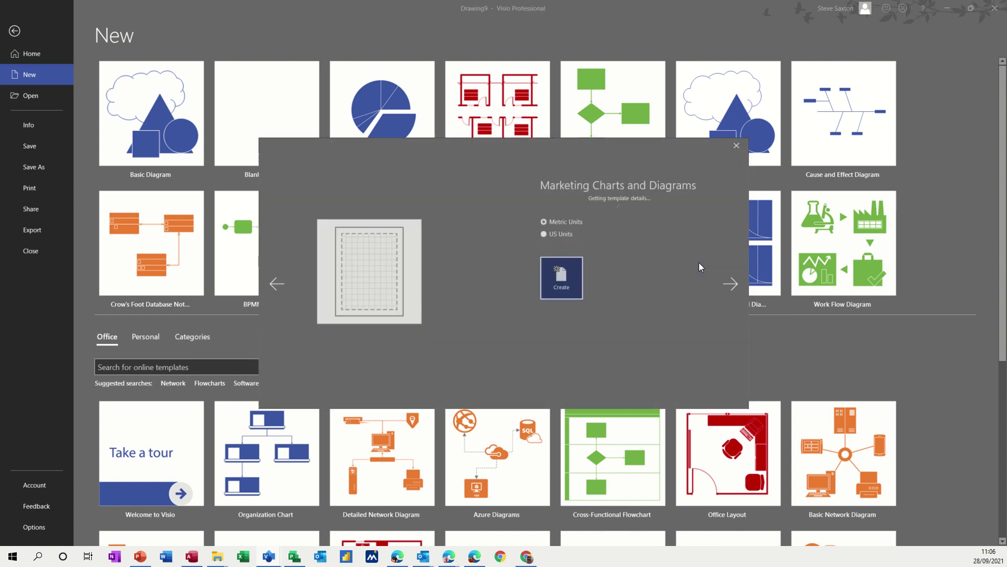
{"action": "left_click", "coordinate": [563, 310]}
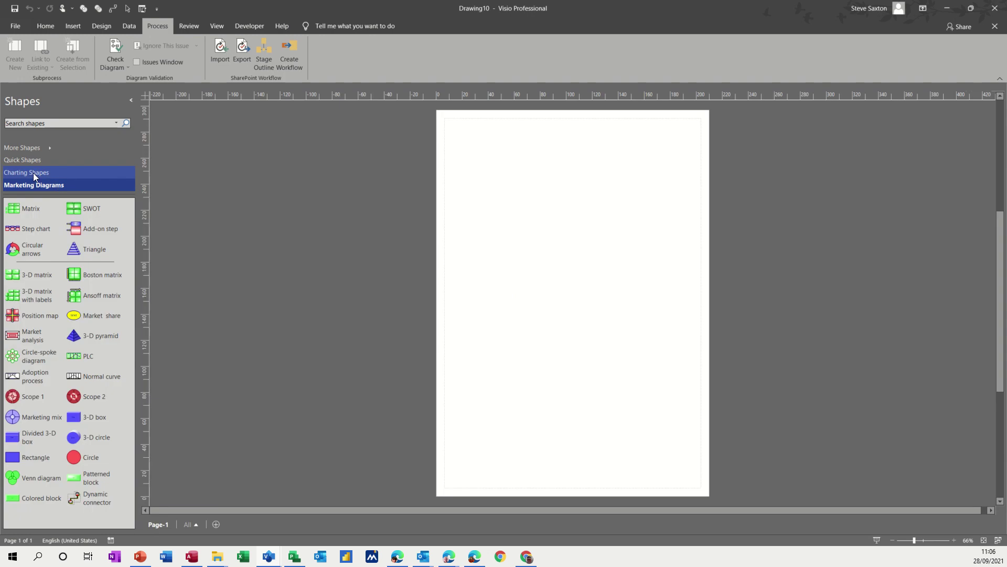
Step: Look through the Charting Shapes and Marketing Diagrams stencils, then show Quick Shapes
{"action": "left_click", "coordinate": [33, 172]}
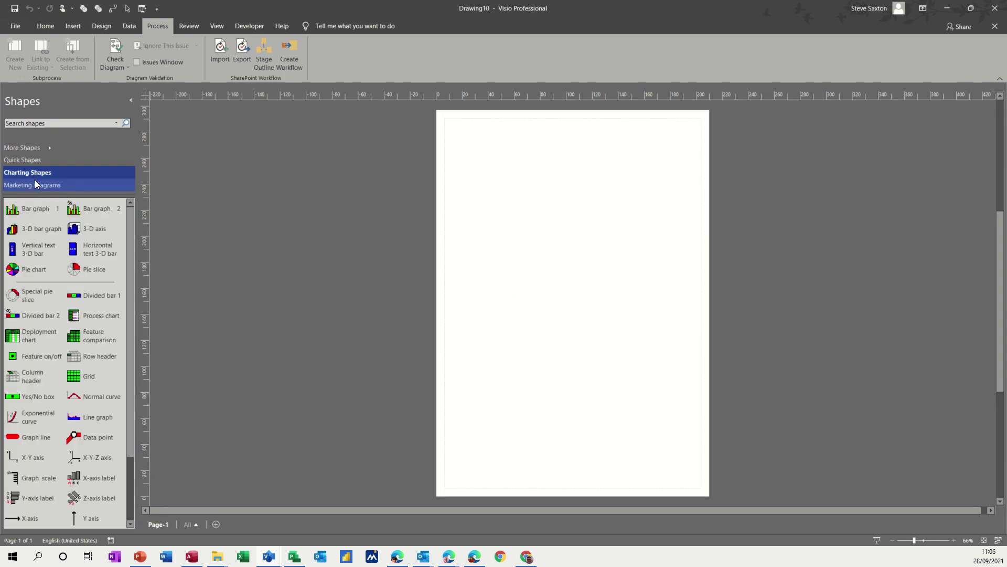
{"action": "left_click", "coordinate": [37, 186]}
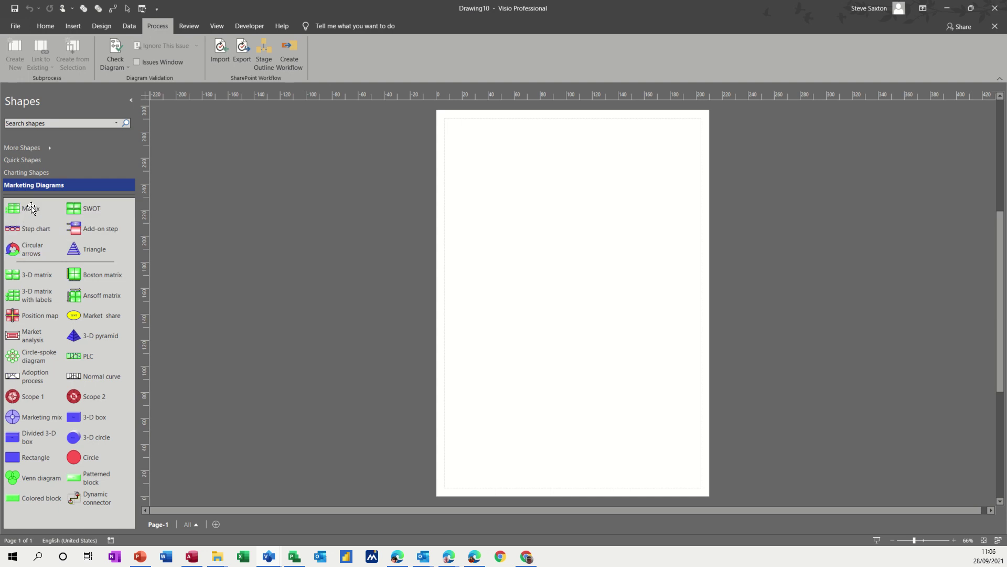
{"action": "left_click", "coordinate": [31, 160]}
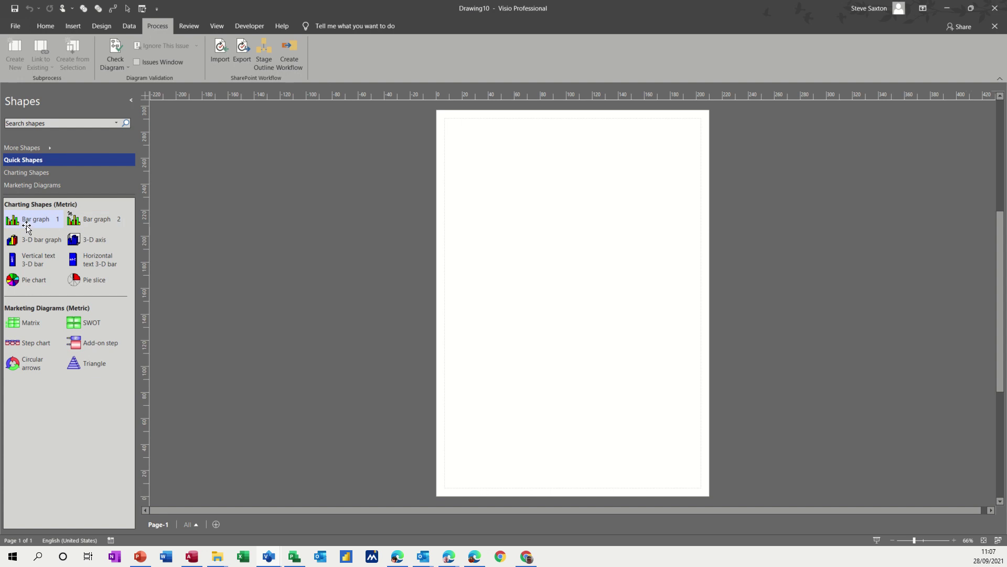
Step: Place Bar graph 1 near the top of the page with 5 bars
{"action": "left_click_drag", "start_coordinate": [21, 222], "coordinate": [507, 195]}
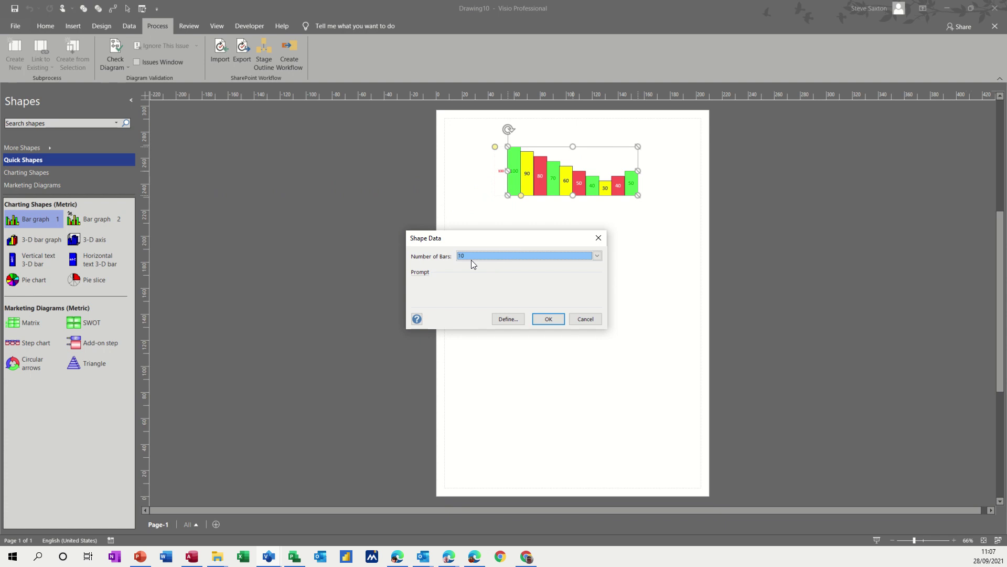
{"action": "left_click", "coordinate": [597, 255]}
{"action": "scroll", "coordinate": [490, 277], "scroll_direction": "up", "scroll_amount": 1}
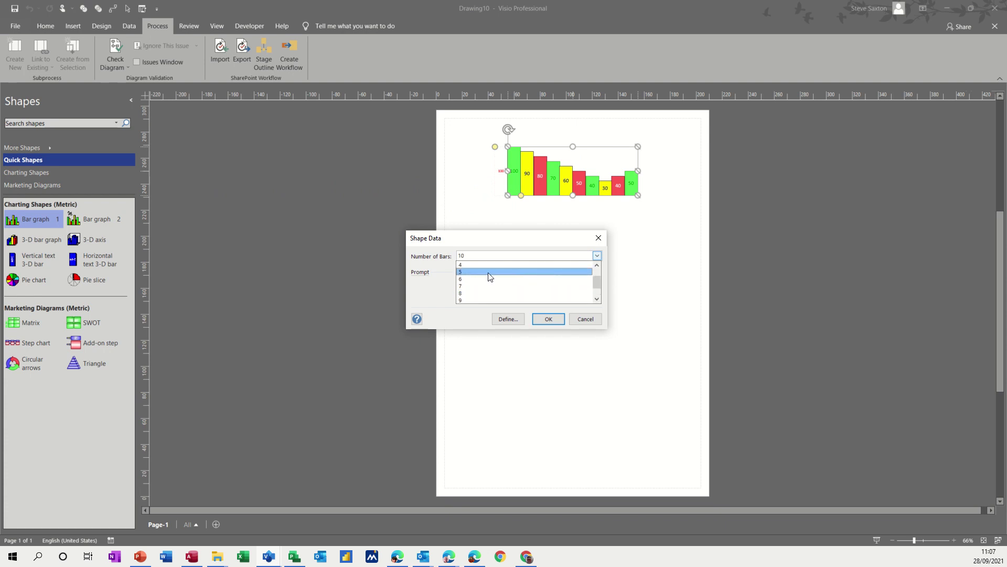
{"action": "left_click", "coordinate": [486, 272]}
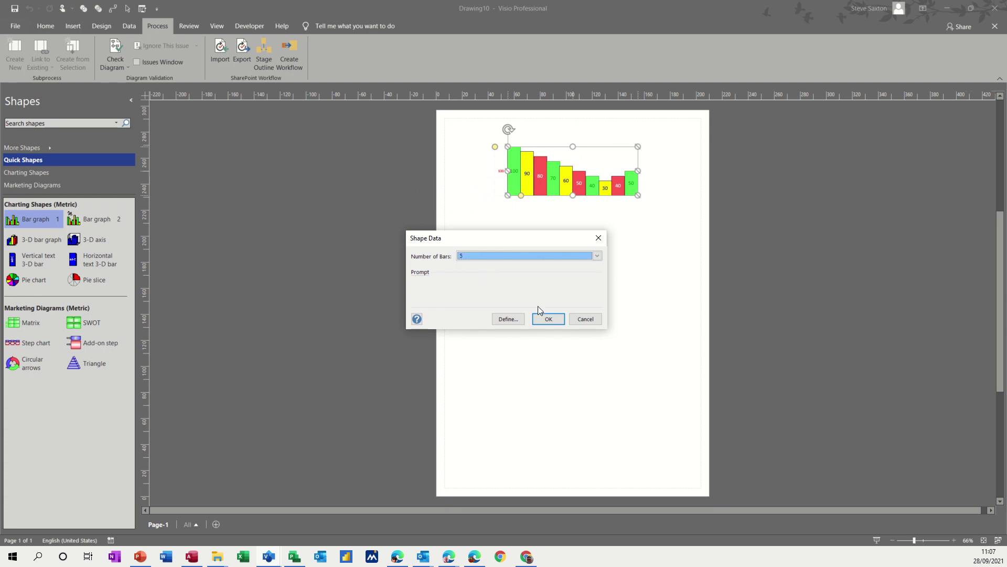
{"action": "left_click", "coordinate": [543, 320]}
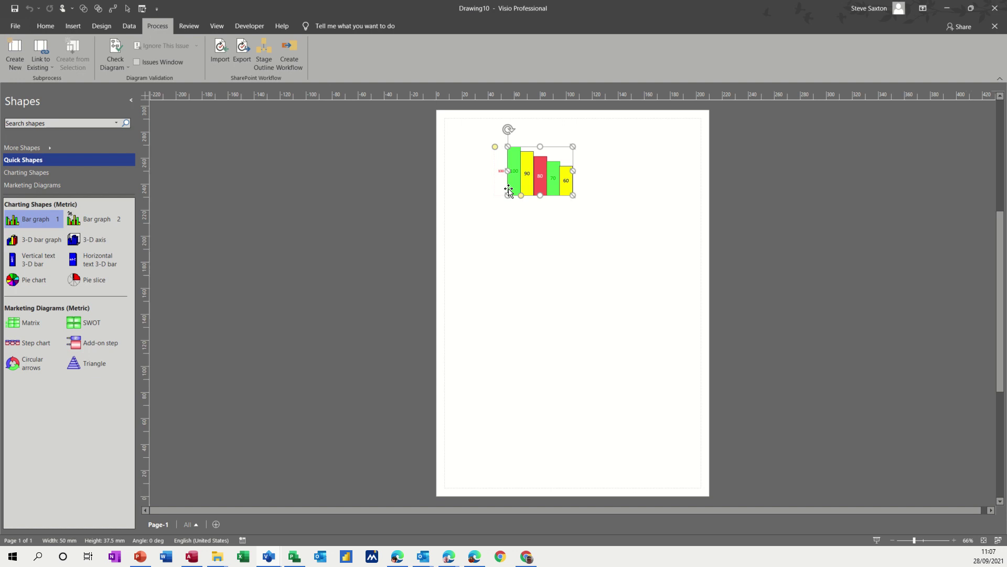
Step: Change the yellow bar's value to 45 and the green bar's value to 33
{"action": "left_click", "coordinate": [499, 174]}
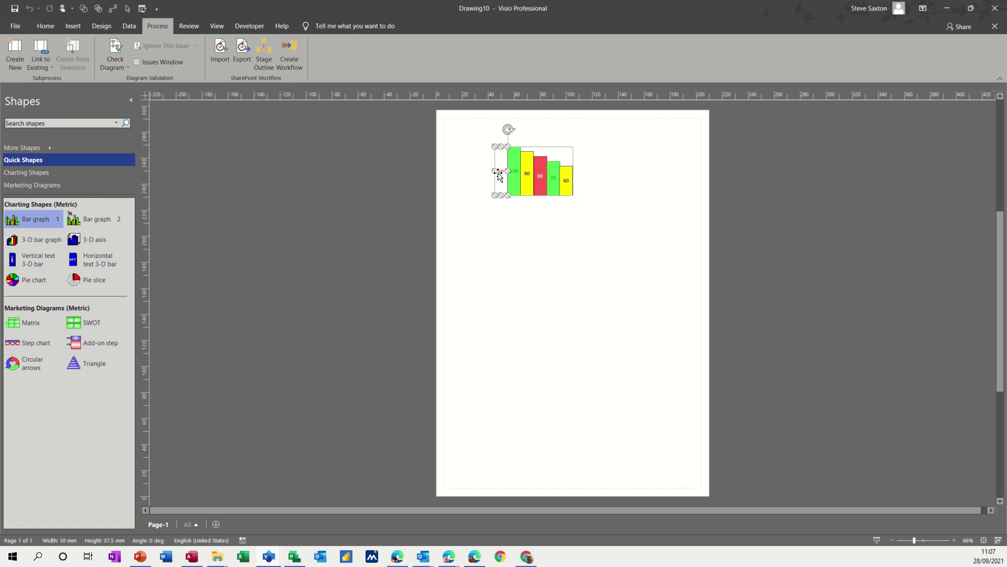
{"action": "left_click", "coordinate": [527, 175]}
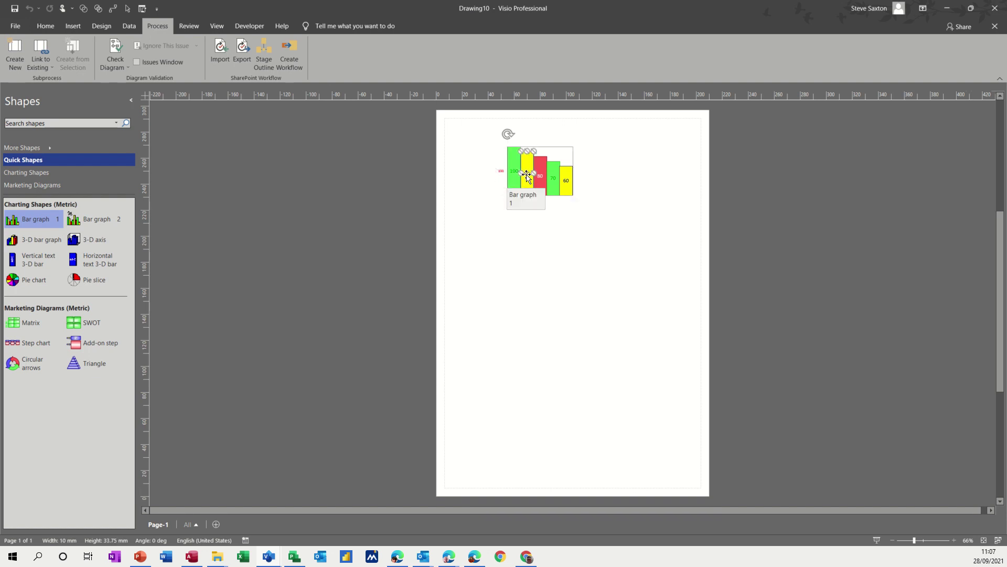
{"action": "double_click", "coordinate": [526, 174]}
{"action": "type", "text": "45"}
{"action": "key", "text": "Return"}
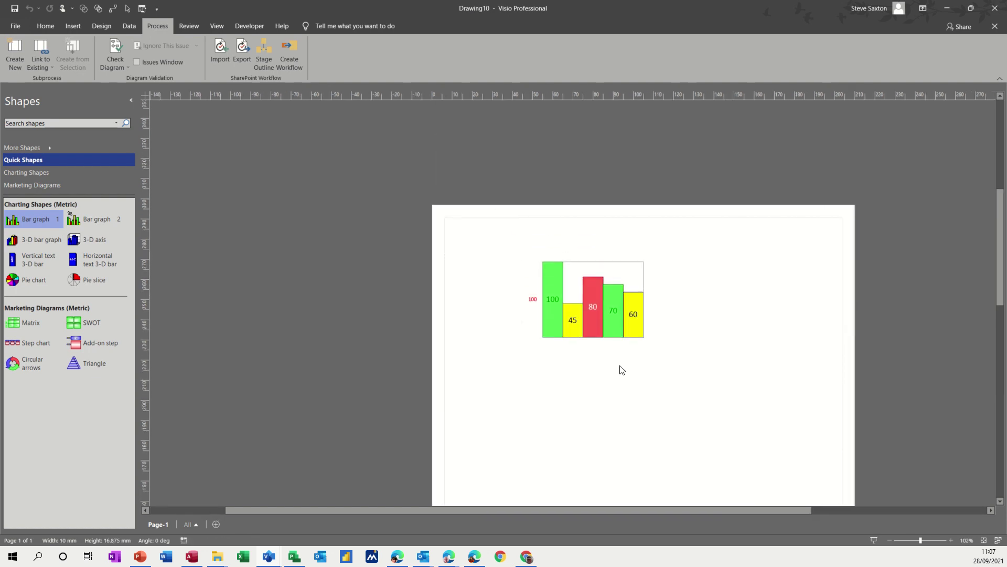
{"action": "left_click", "coordinate": [555, 181]}
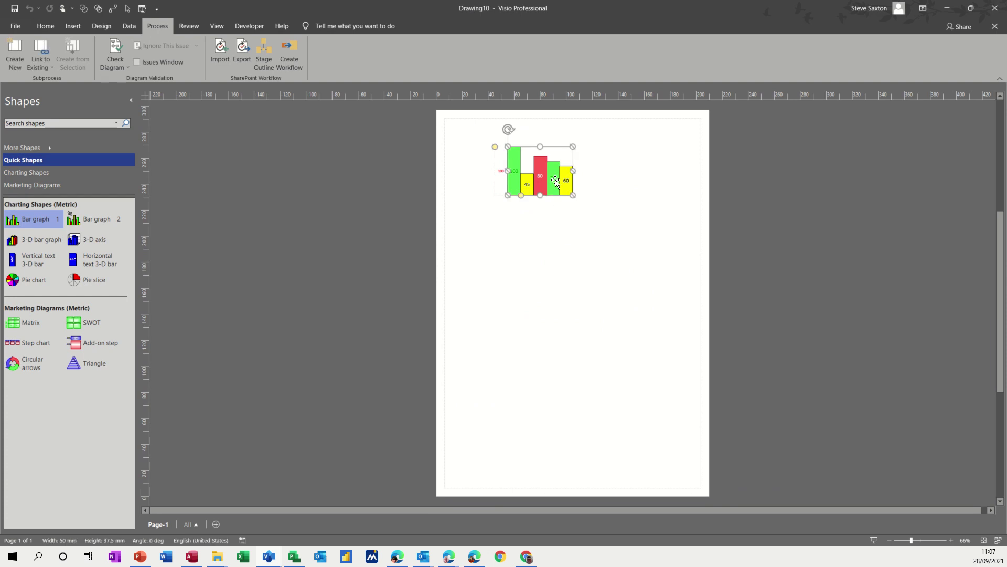
{"action": "left_click", "coordinate": [553, 179]}
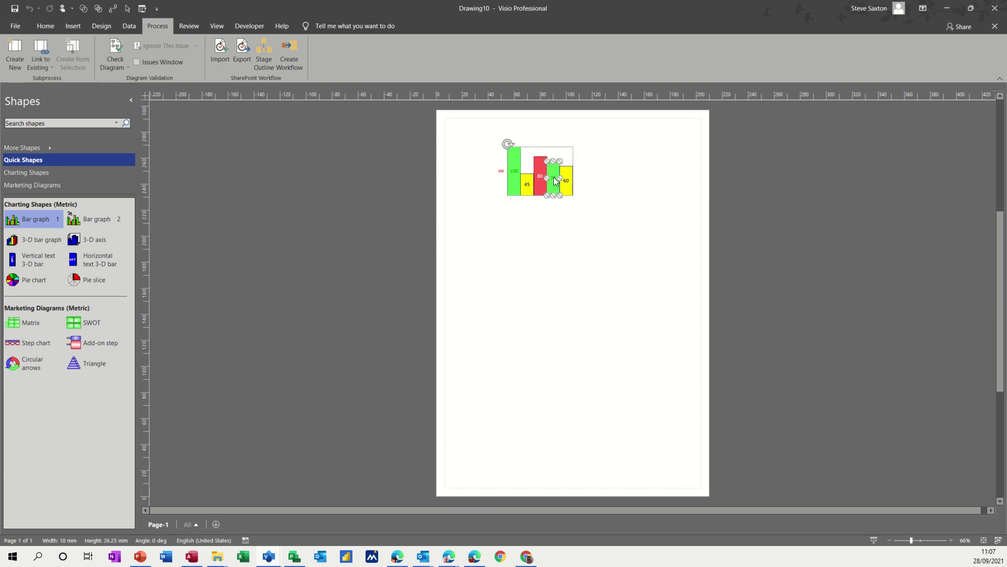
{"action": "double_click", "coordinate": [553, 177]}
{"action": "type", "text": "33"}
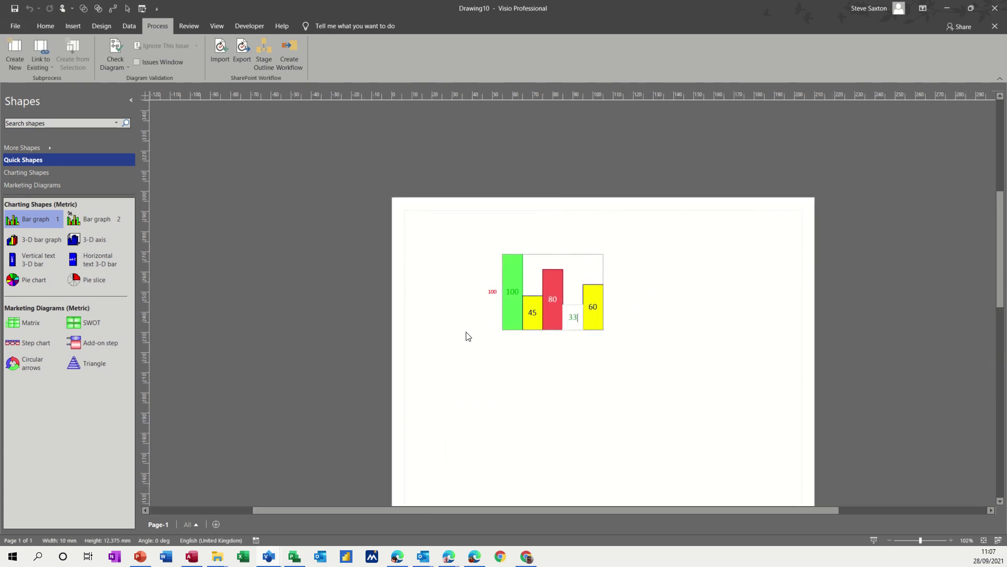
{"action": "left_click", "coordinate": [469, 335]}
{"action": "left_click", "coordinate": [514, 181]}
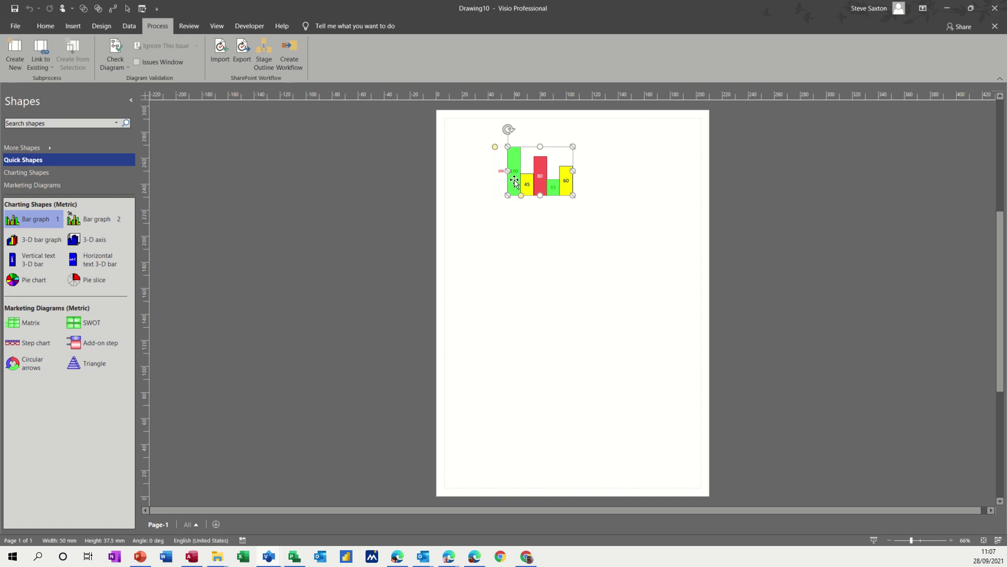
Step: Fill the bar graph's first bar with orange
{"action": "left_click", "coordinate": [45, 26]}
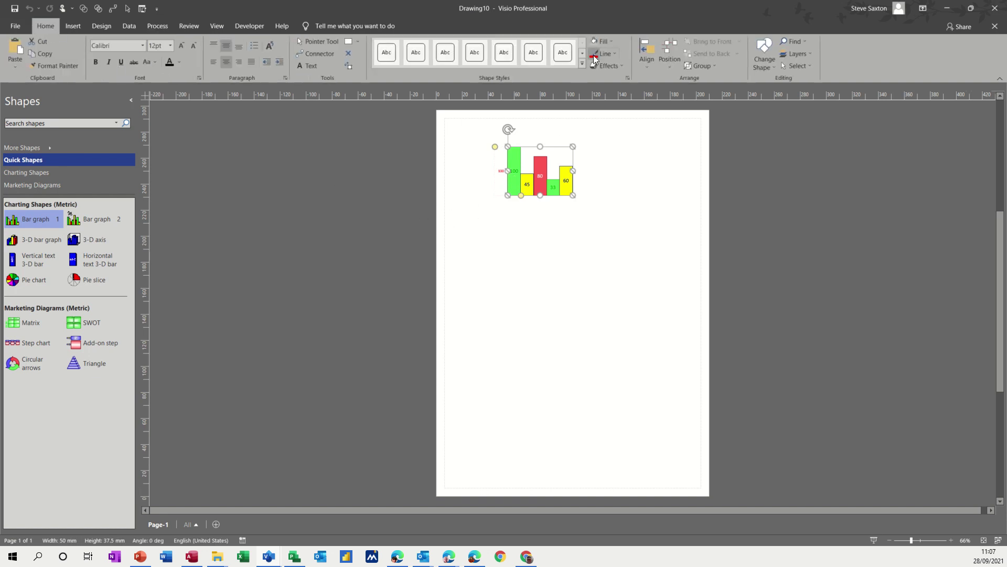
{"action": "left_click", "coordinate": [606, 41]}
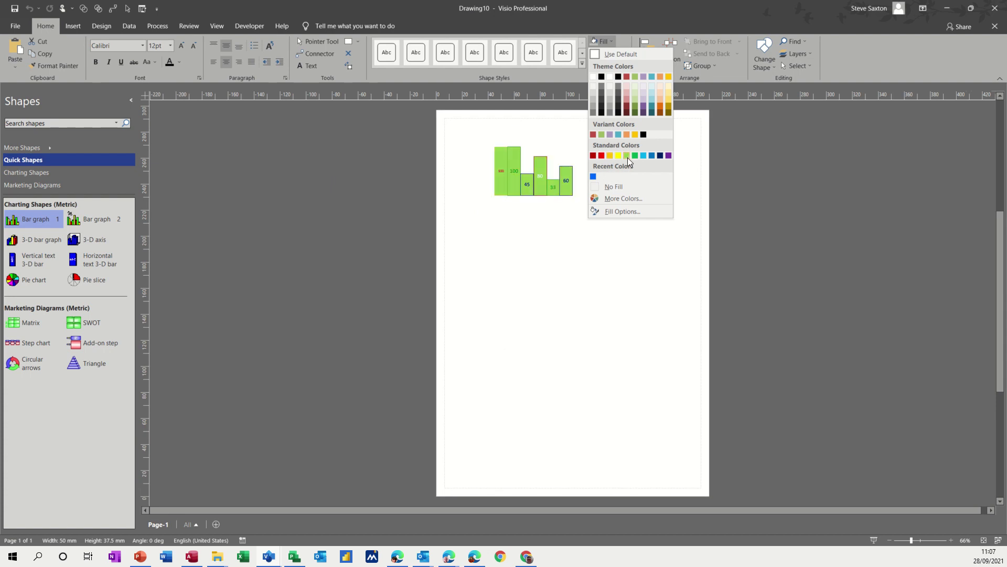
{"action": "left_click", "coordinate": [516, 159]}
{"action": "left_click", "coordinate": [516, 159]}
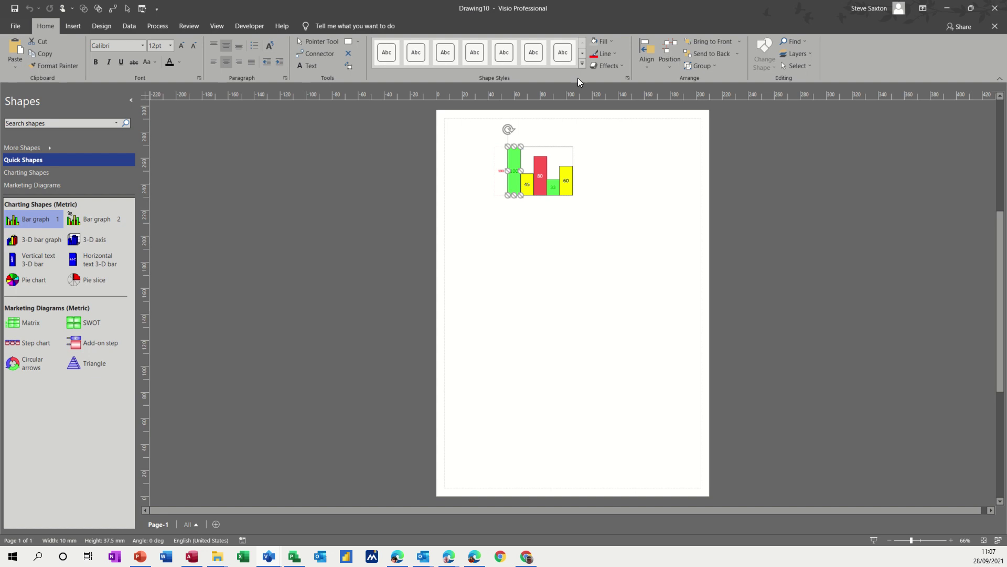
{"action": "left_click", "coordinate": [611, 43]}
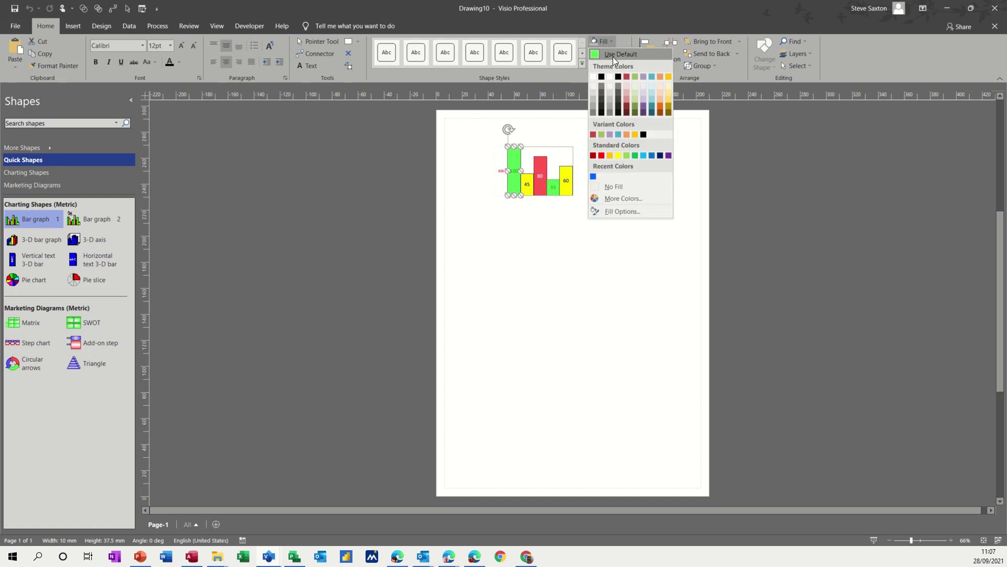
{"action": "left_click", "coordinate": [609, 155]}
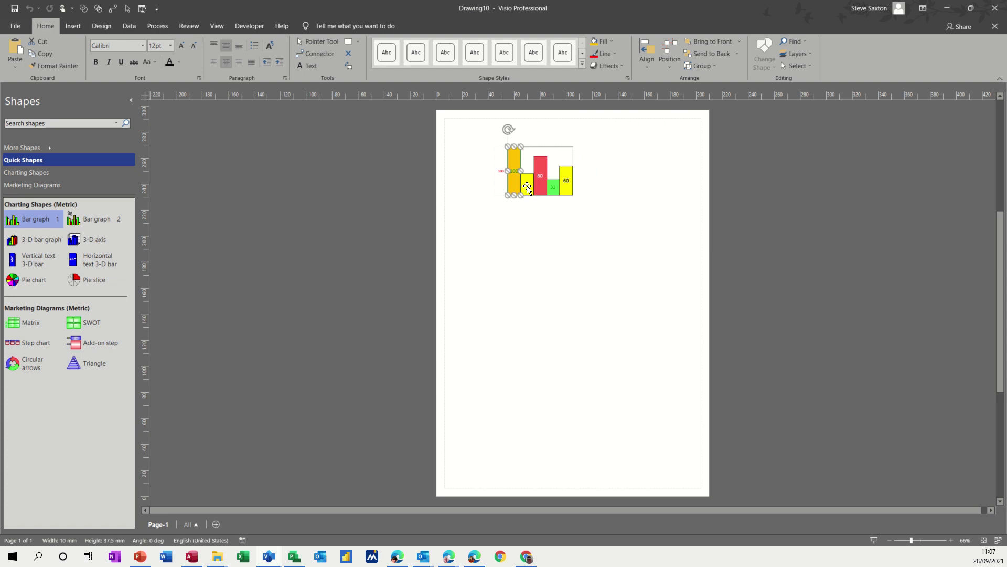
Step: Fill the 45 bar with blue and deselect everything
{"action": "left_click", "coordinate": [526, 185]}
{"action": "left_click", "coordinate": [612, 43]}
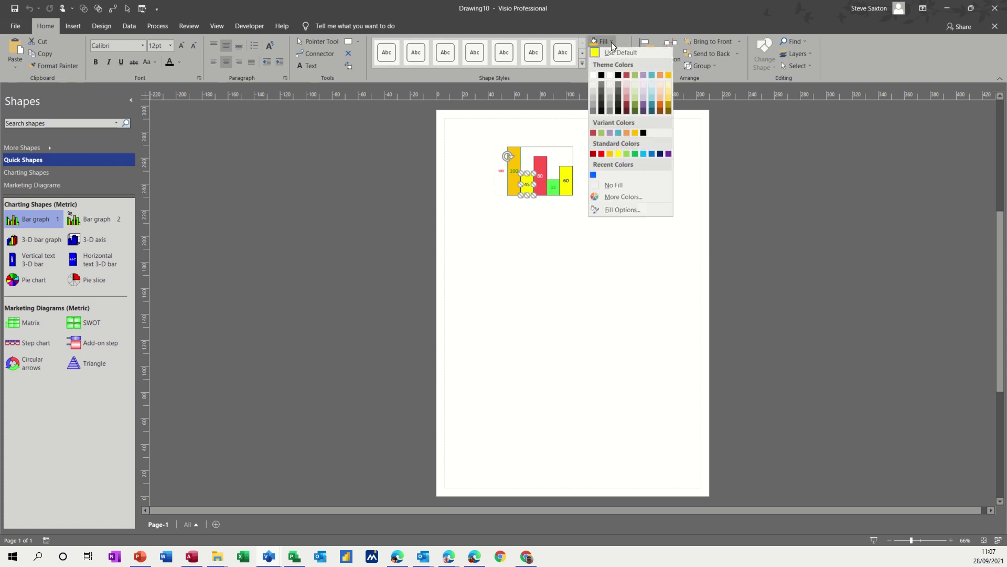
{"action": "left_click", "coordinate": [593, 174]}
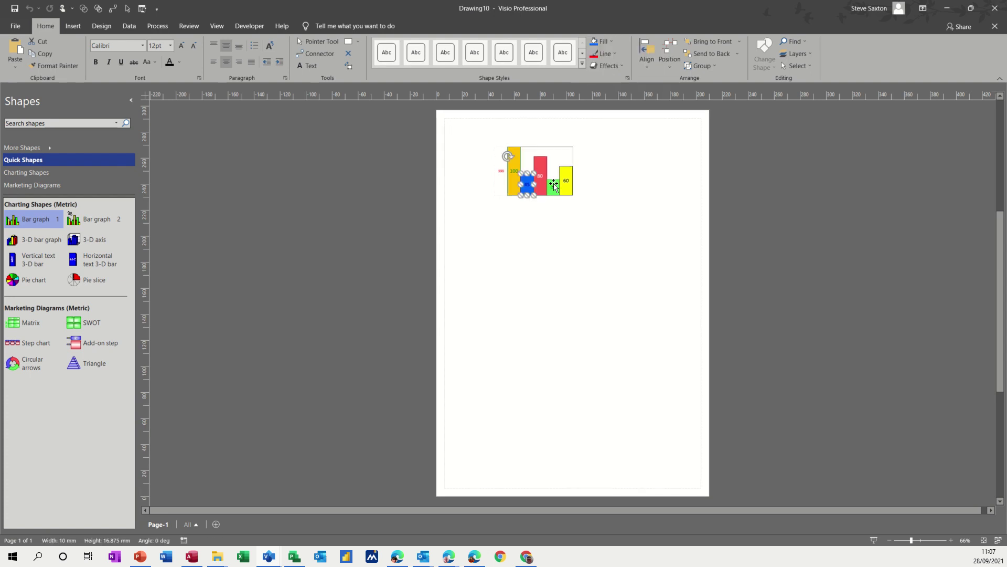
{"action": "left_click", "coordinate": [493, 219]}
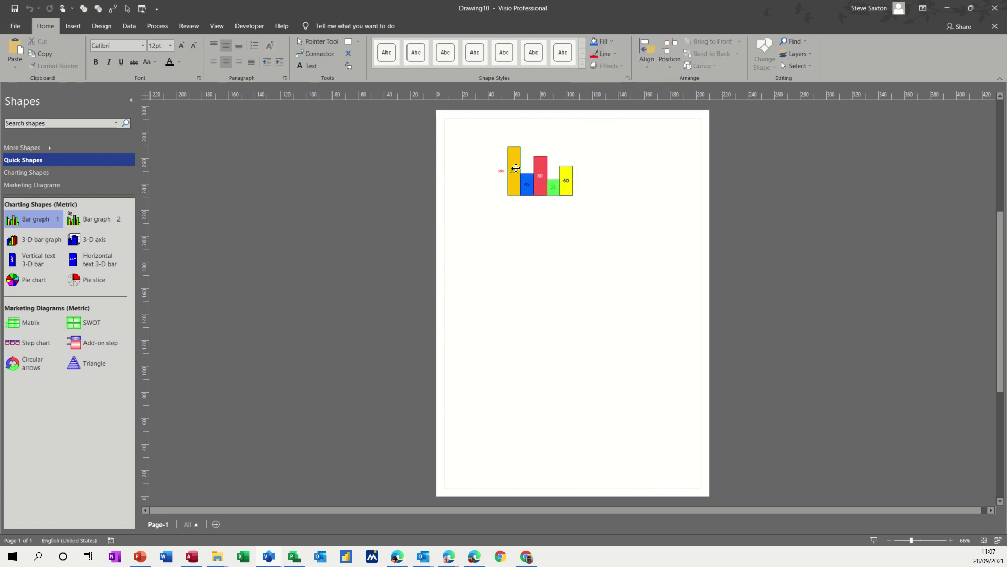
Step: Nudge the first graph up-left and add a second four-bar graph below it
{"action": "left_click_drag", "start_coordinate": [516, 168], "coordinate": [487, 153]}
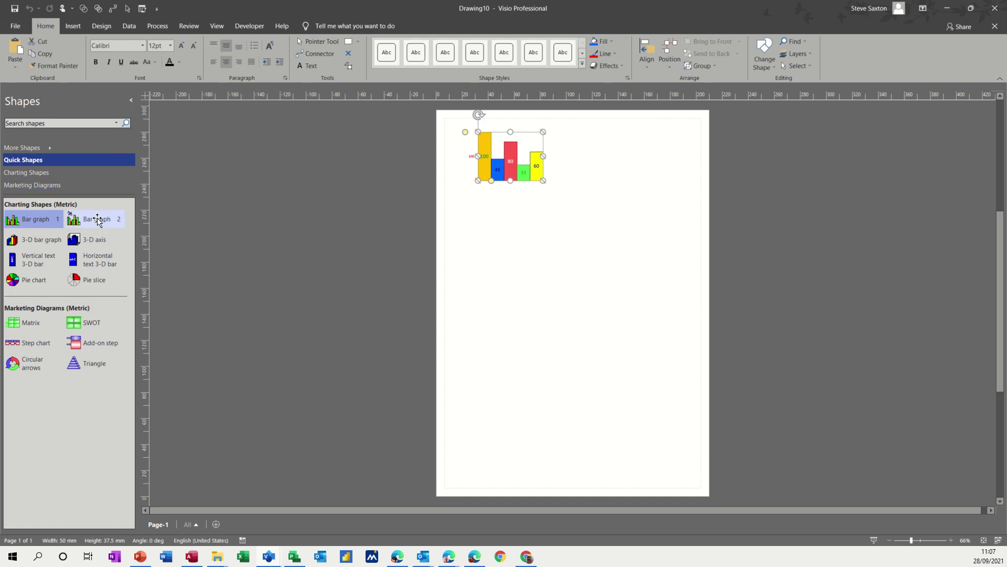
{"action": "left_click_drag", "start_coordinate": [98, 219], "coordinate": [490, 276]}
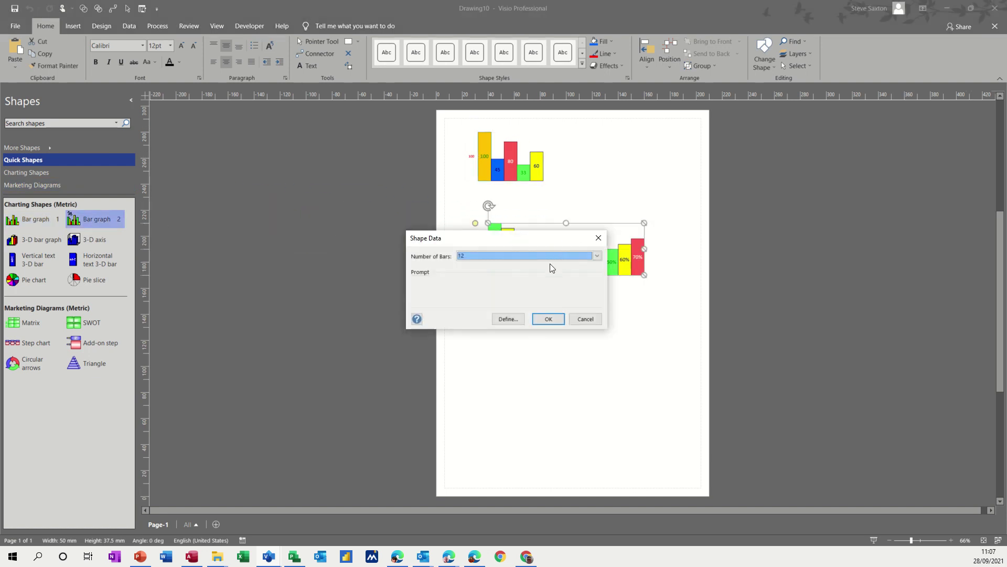
{"action": "left_click", "coordinate": [556, 257]}
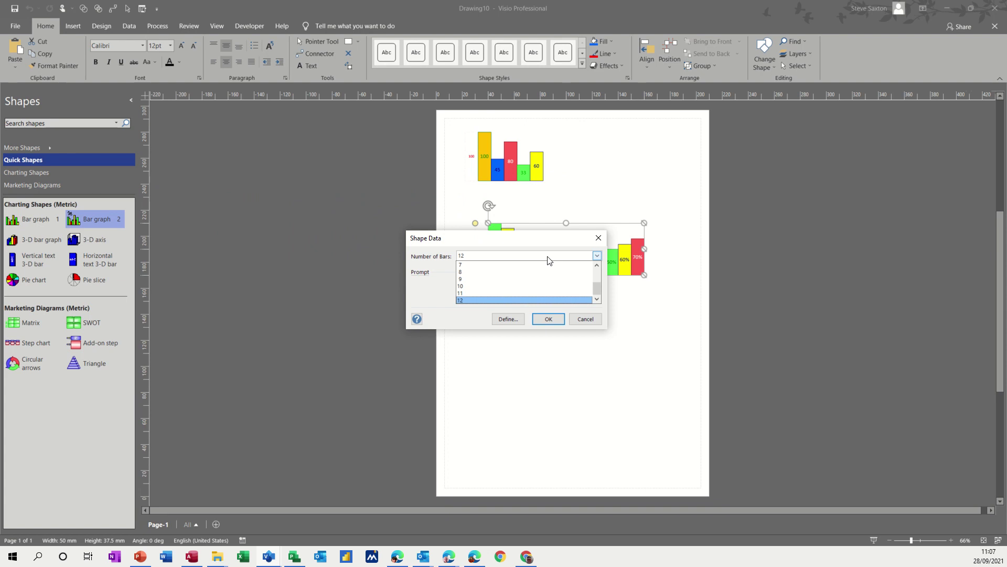
{"action": "left_click", "coordinate": [597, 265]}
{"action": "left_click", "coordinate": [528, 270]}
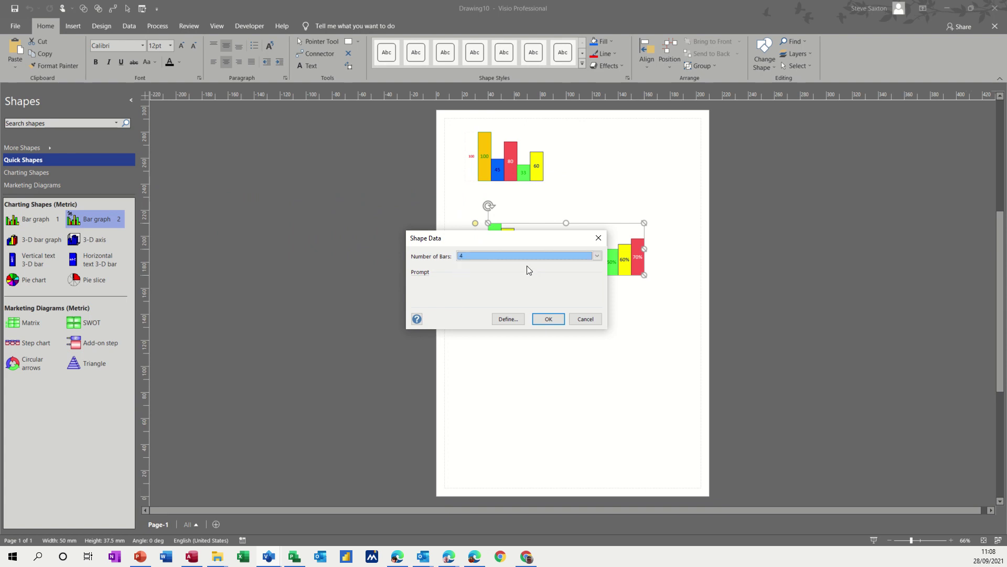
{"action": "left_click", "coordinate": [550, 319]}
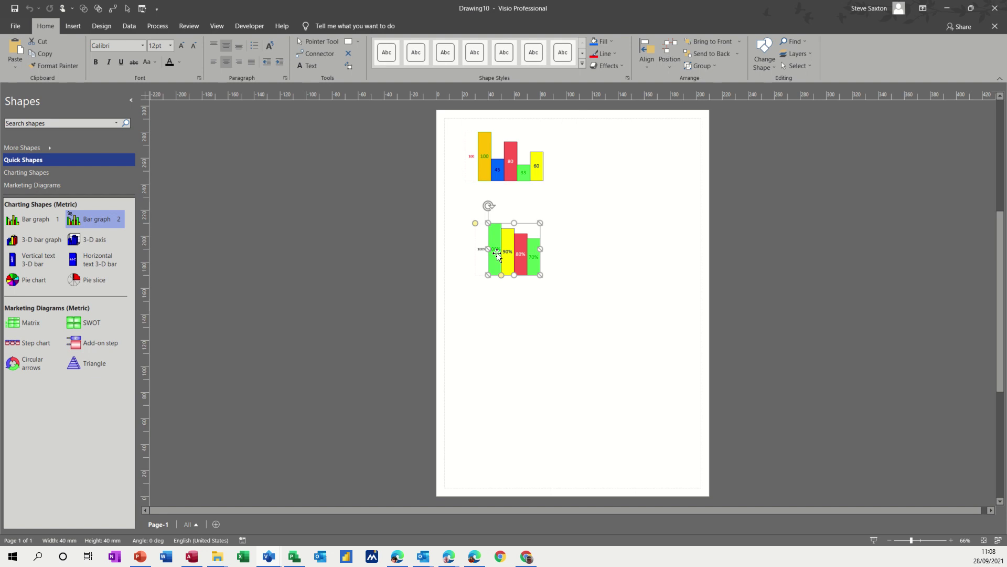
Step: Edit the second graph's first two bars so both read 25%
{"action": "left_click", "coordinate": [495, 254]}
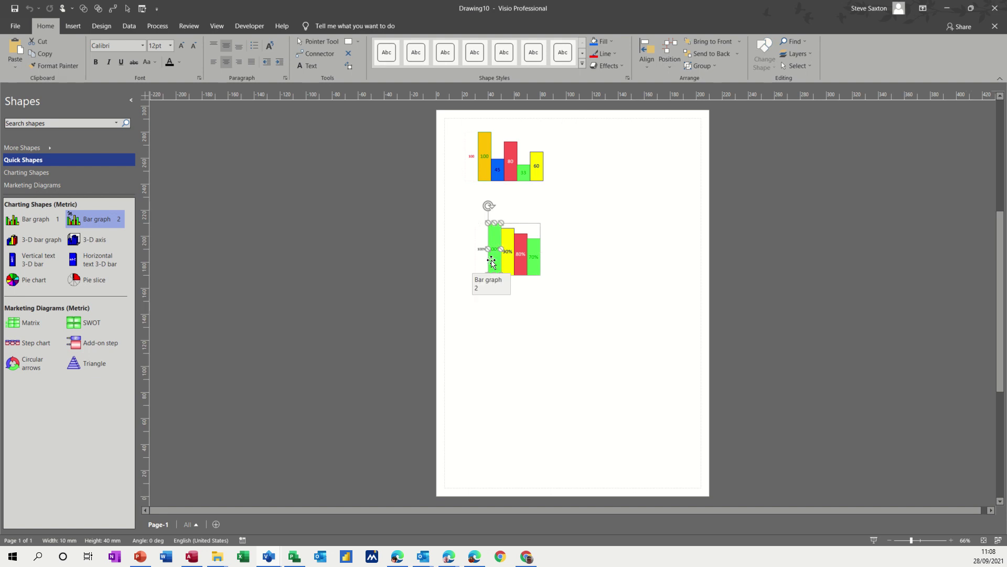
{"action": "type", "text": "20"}
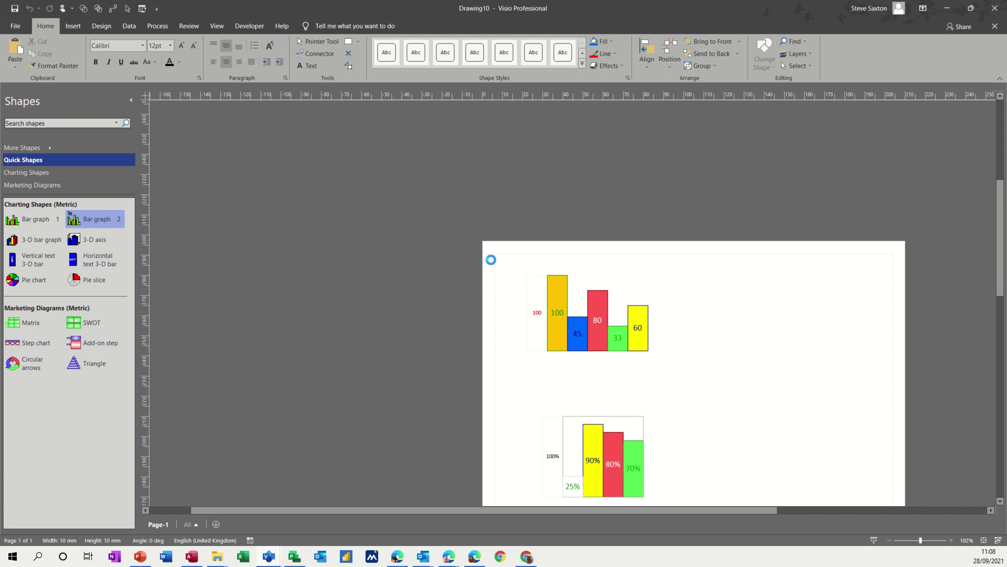
{"action": "key", "text": "ctrl+shift+w"}
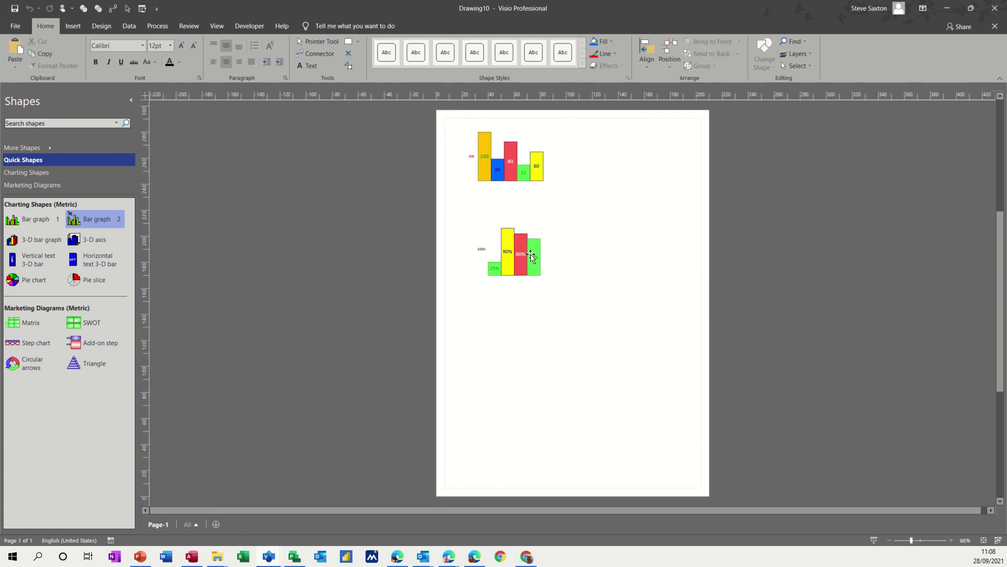
{"action": "left_click", "coordinate": [507, 255]}
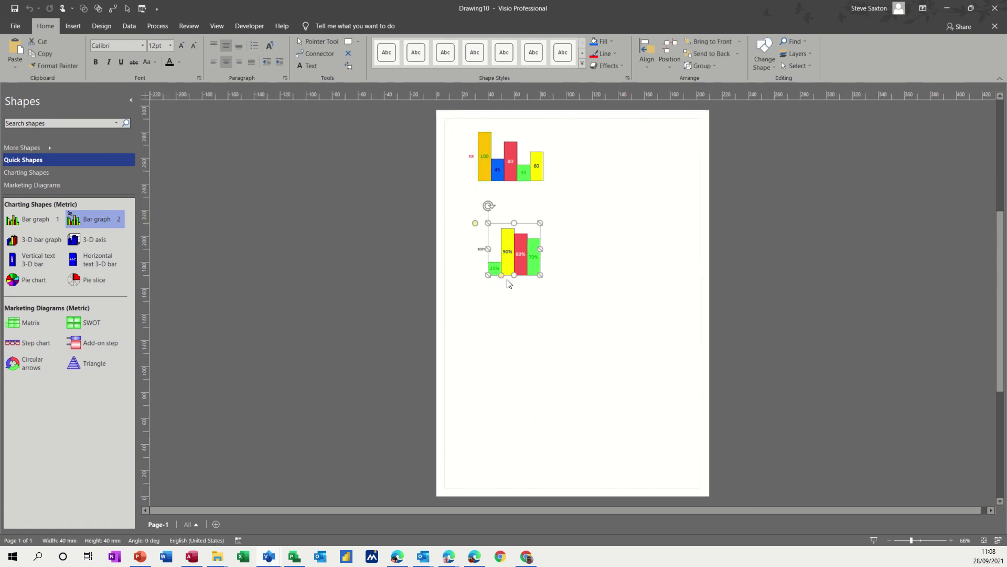
{"action": "left_click", "coordinate": [508, 261]}
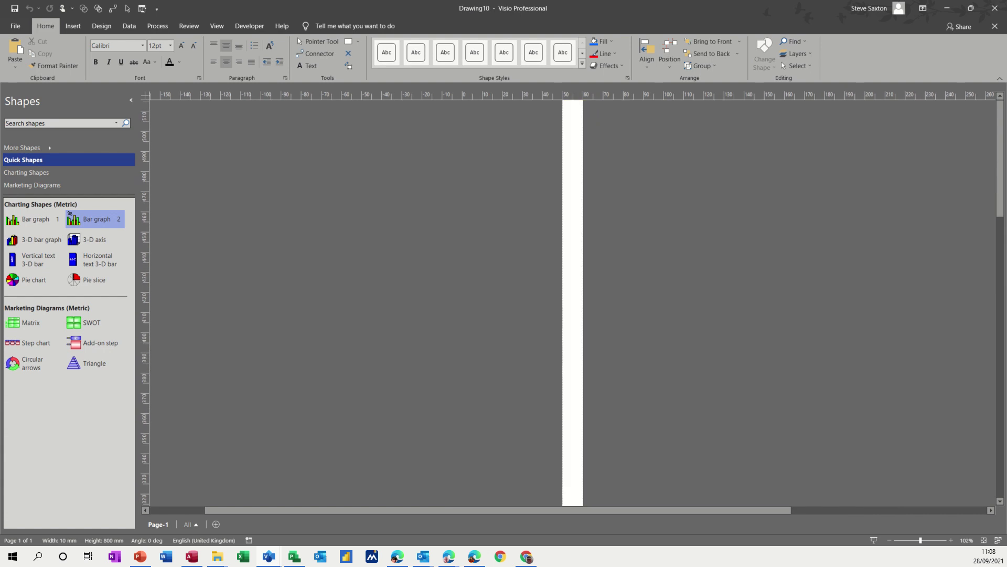
{"action": "type", "text": "5%"}
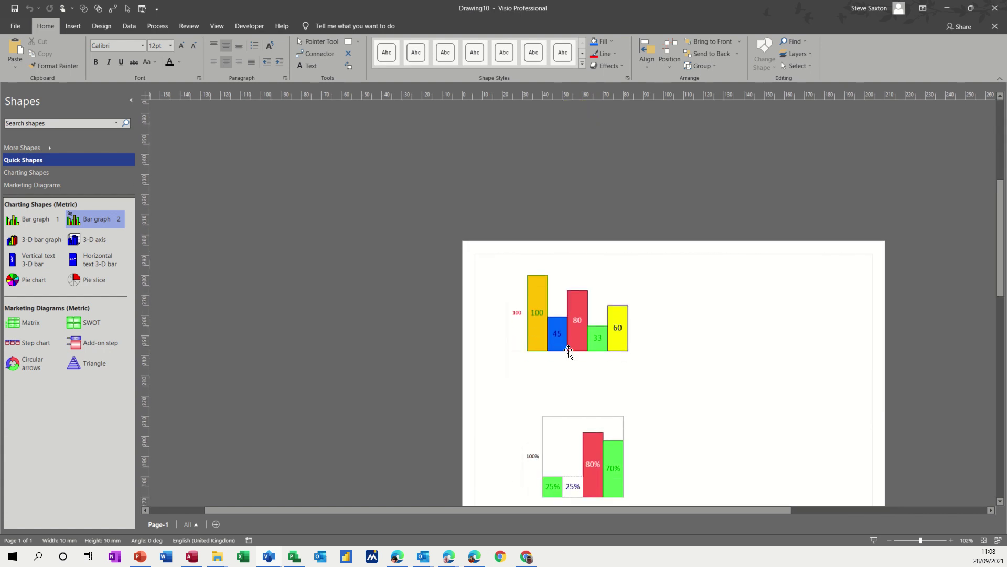
{"action": "left_click", "coordinate": [670, 374]}
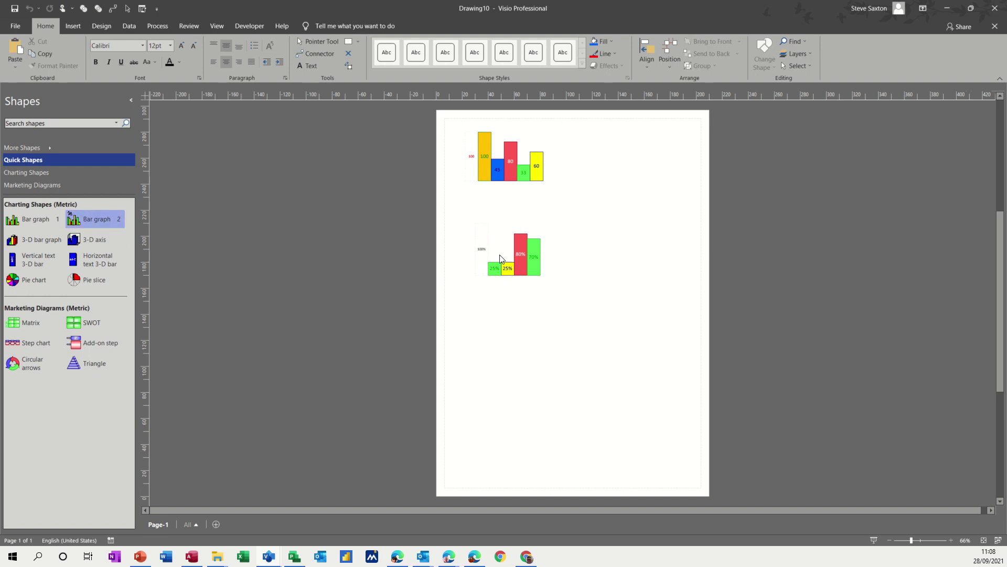
Step: Show the second bar graph's shape data, confirming Number of Bars is 4
{"action": "right_click", "coordinate": [519, 262]}
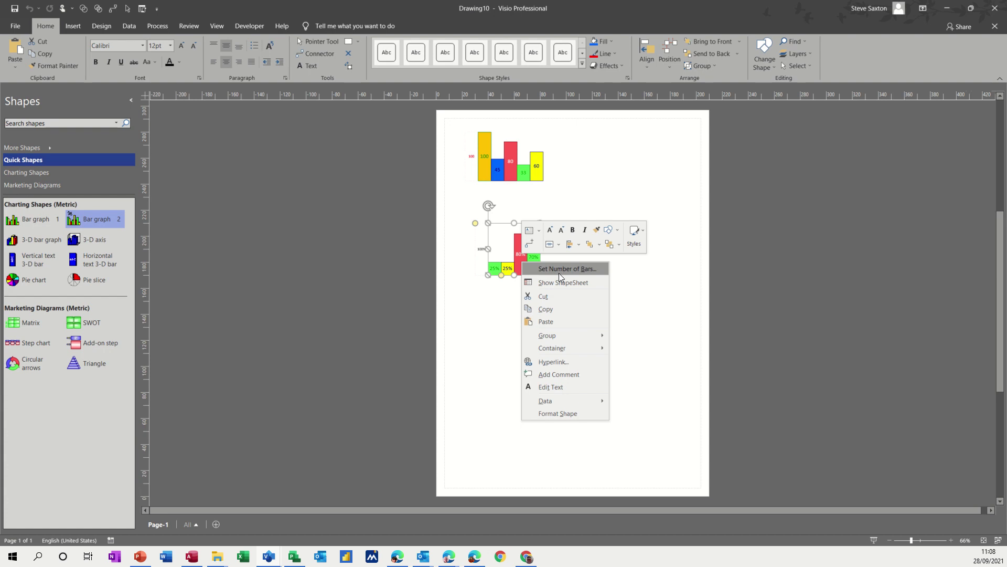
{"action": "mouse_move", "coordinate": [580, 405]}
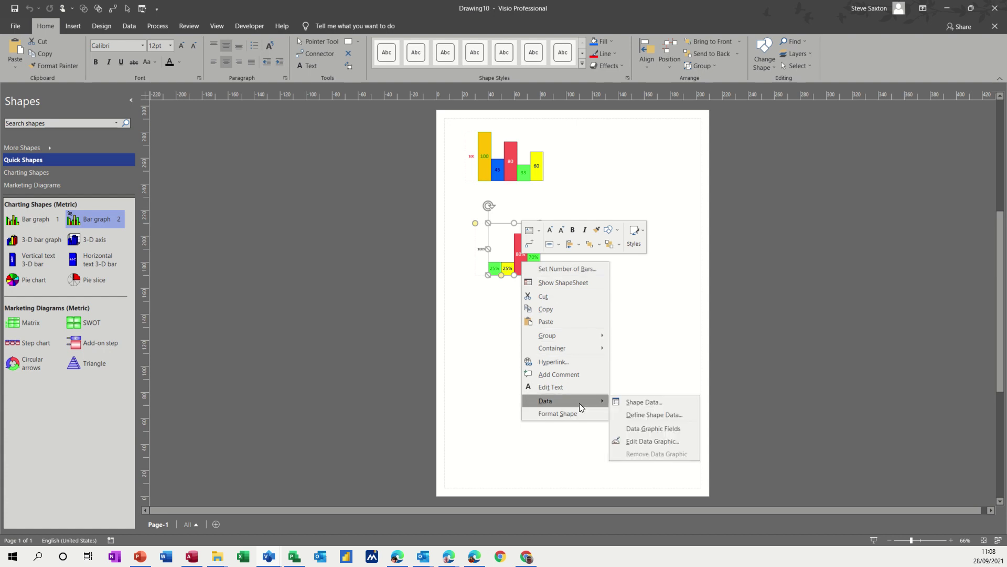
{"action": "left_click", "coordinate": [650, 405]}
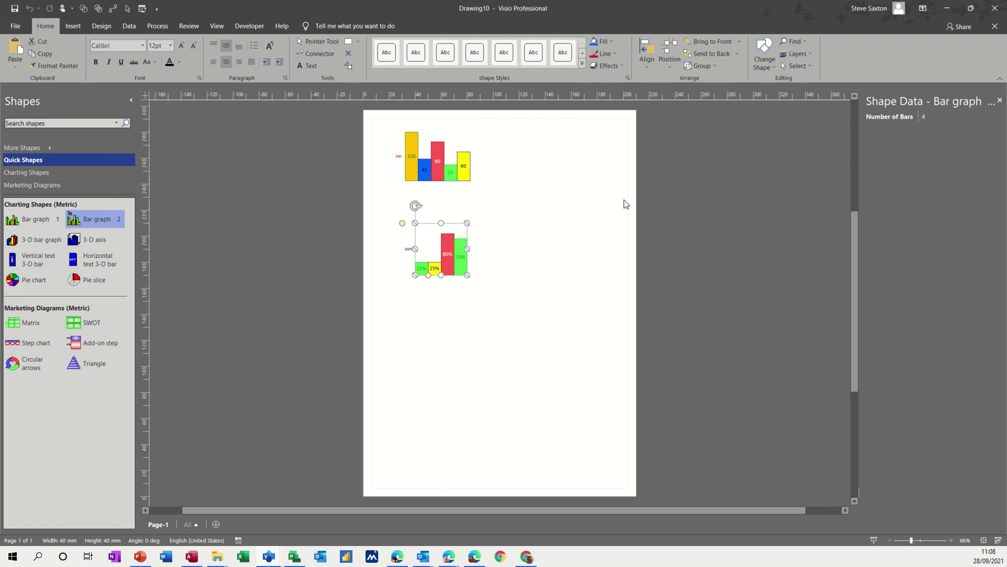
Step: Move the four-bar graph up beside the five-bar graph at the top
{"action": "right_click", "coordinate": [447, 251]}
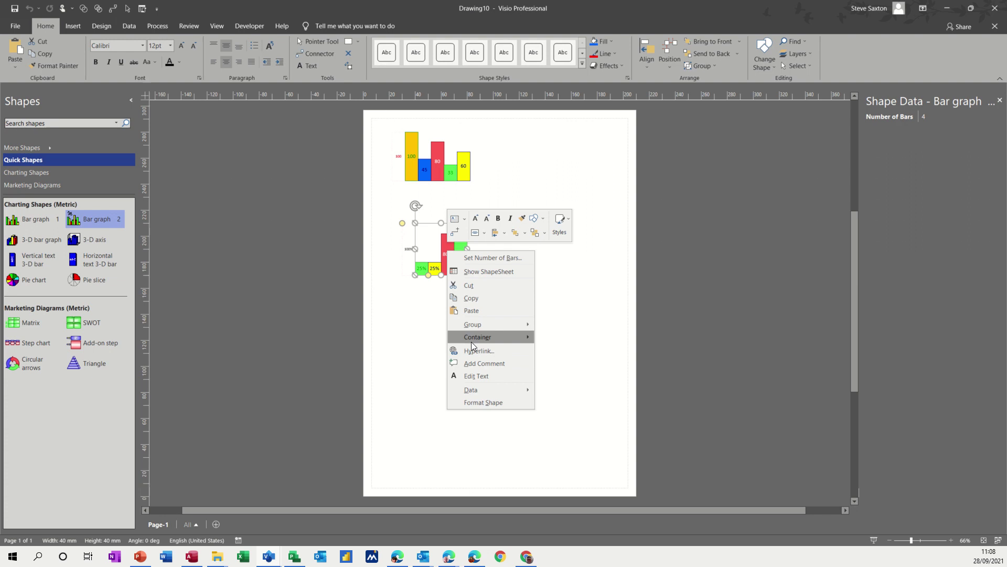
{"action": "mouse_move", "coordinate": [475, 342]}
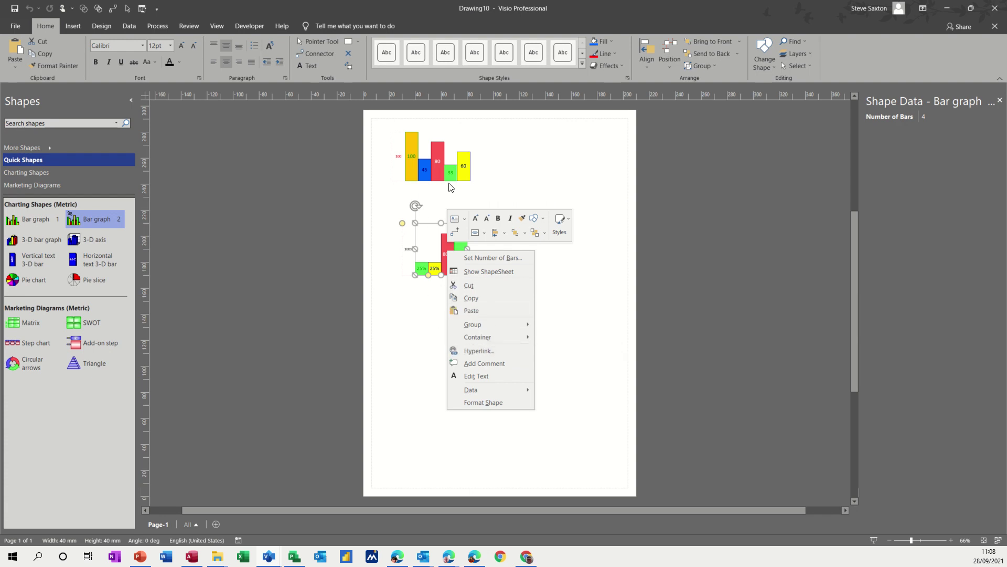
{"action": "left_click", "coordinate": [401, 293]}
{"action": "left_click_drag", "start_coordinate": [443, 260], "coordinate": [535, 167]}
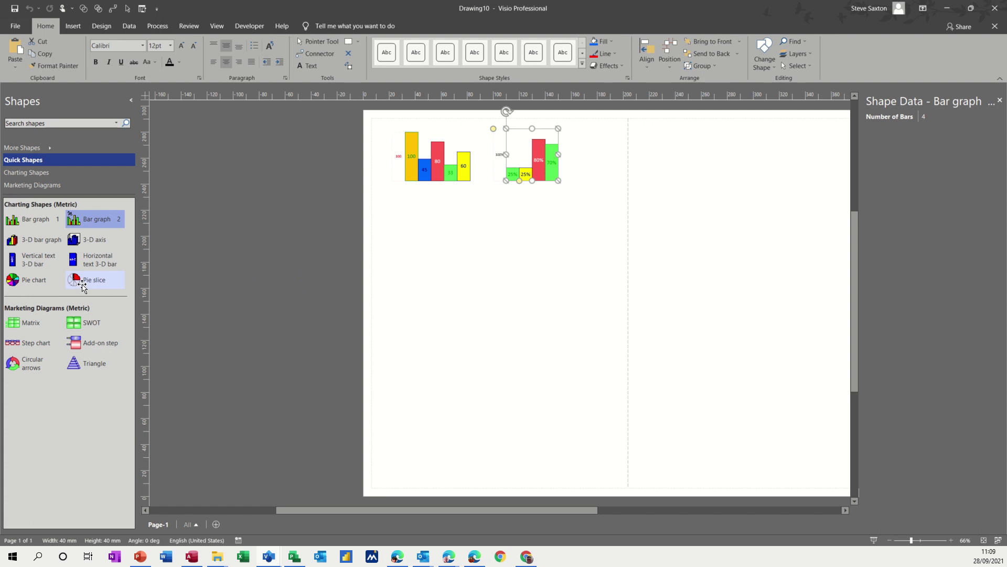
Step: Place a red pie slice below the bar graphs and adjust it to 19%
{"action": "left_click_drag", "start_coordinate": [74, 284], "coordinate": [513, 255]}
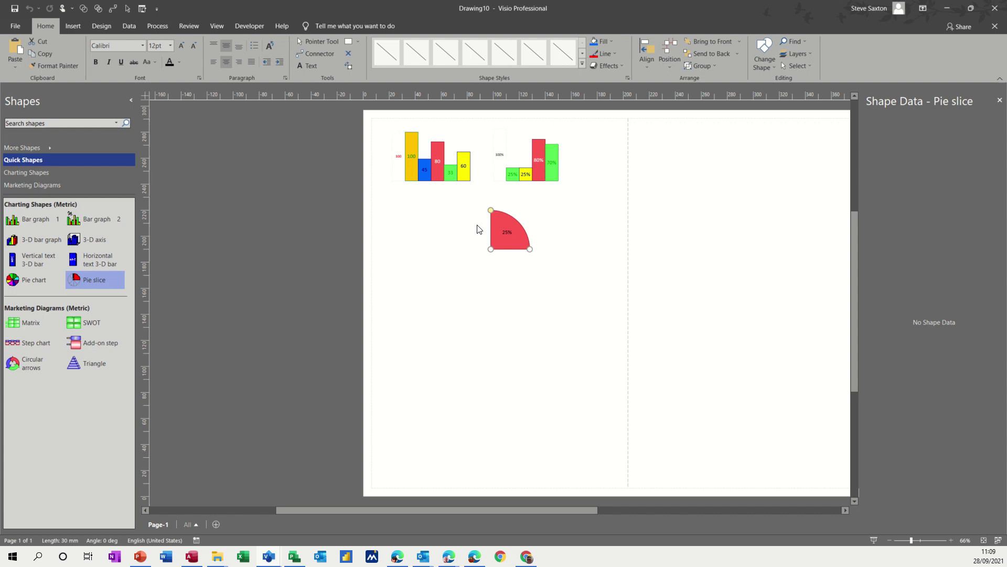
{"action": "right_click", "coordinate": [512, 233]}
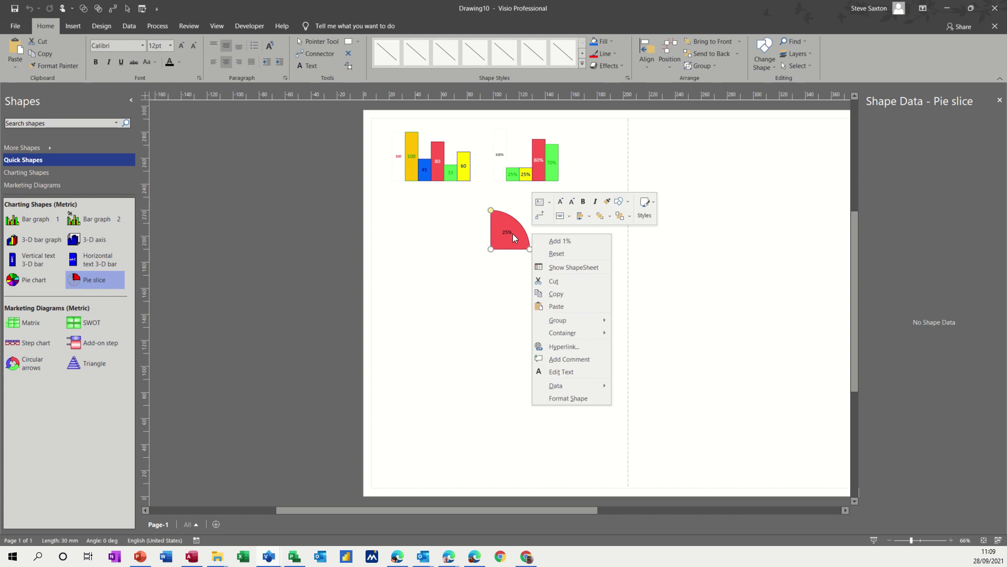
{"action": "left_click", "coordinate": [562, 239]}
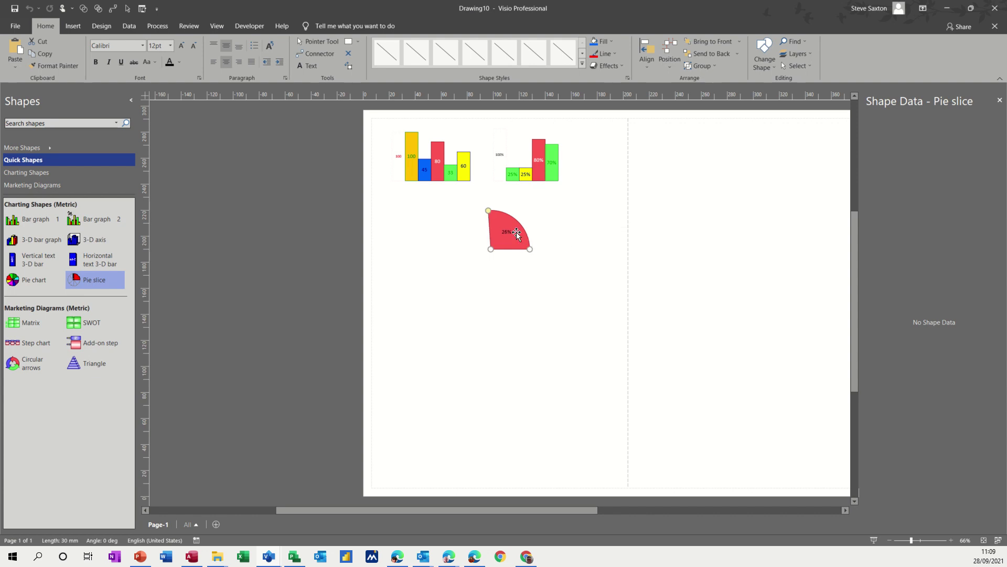
{"action": "right_click", "coordinate": [517, 231]}
{"action": "left_click", "coordinate": [556, 237]}
{"action": "right_click", "coordinate": [504, 238]}
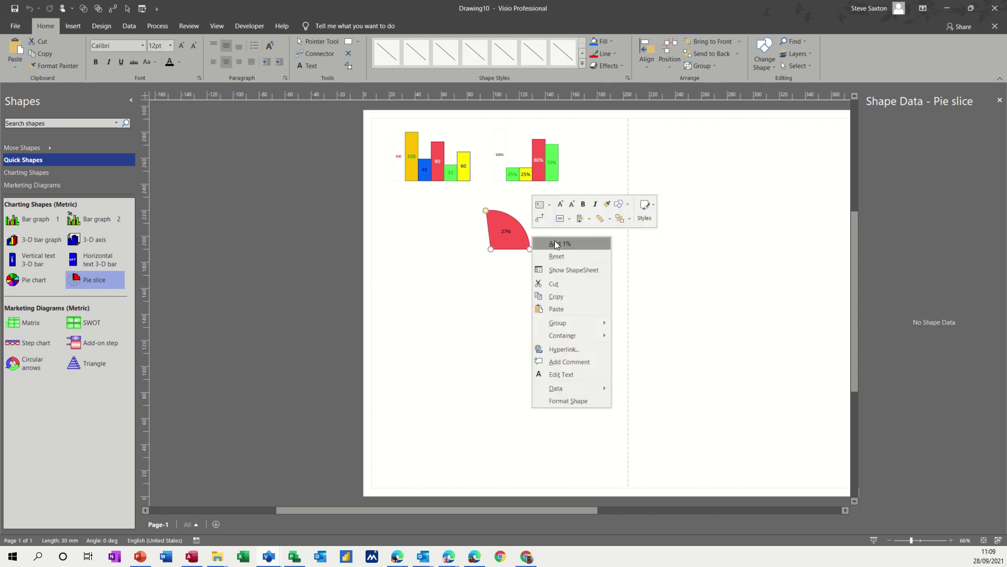
{"action": "left_click", "coordinate": [556, 245]}
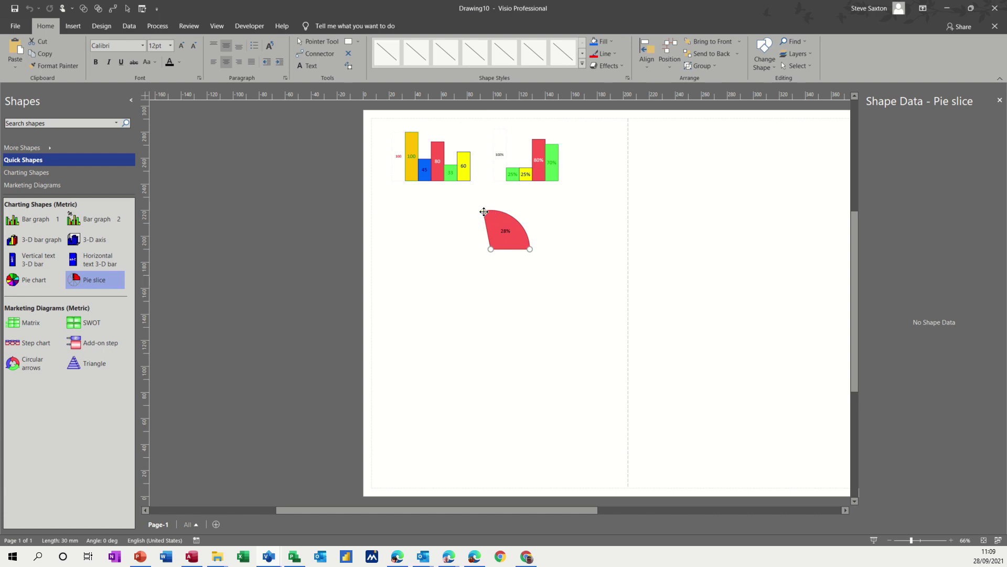
{"action": "left_click_drag", "start_coordinate": [483, 211], "coordinate": [502, 224]}
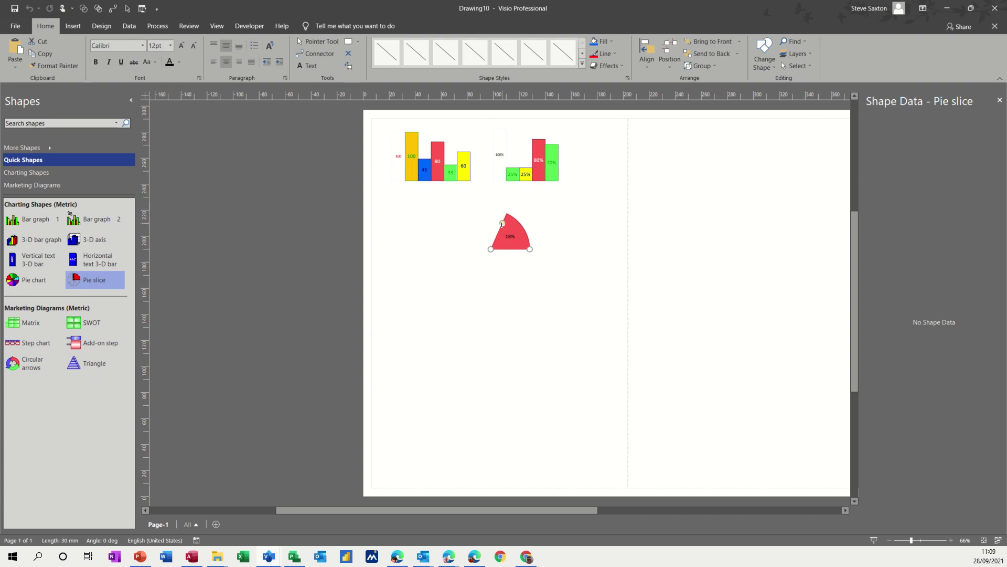
{"action": "right_click", "coordinate": [508, 225]}
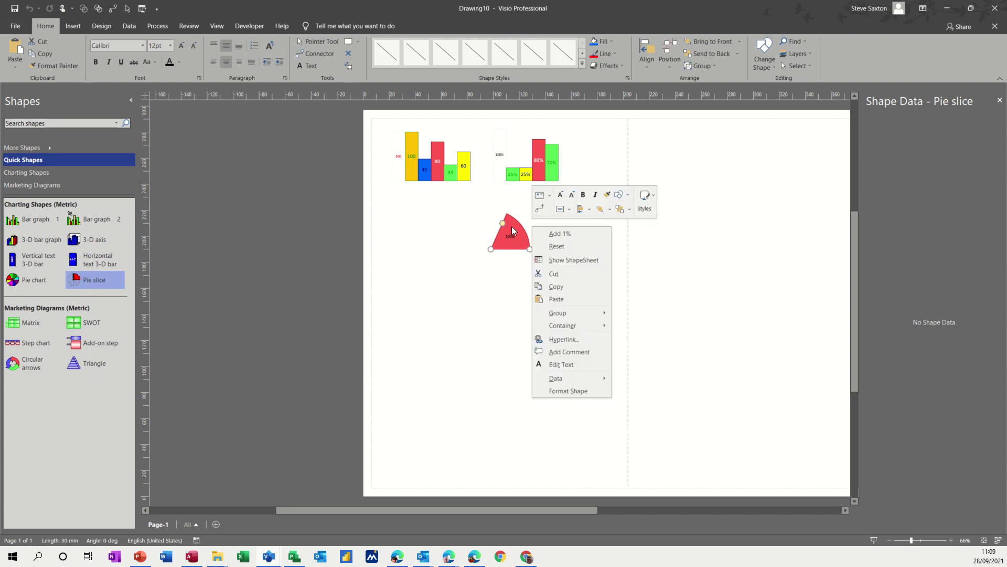
{"action": "left_click", "coordinate": [549, 231]}
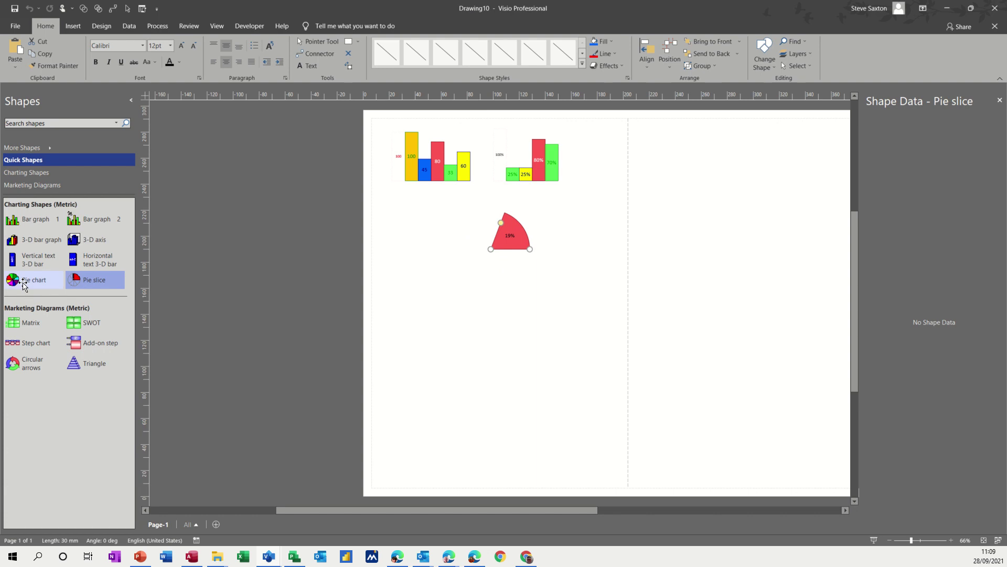
Step: Add a five-slice pie chart with slice sizes 10, 20, 40, 10 and 20
{"action": "left_click_drag", "start_coordinate": [21, 281], "coordinate": [454, 313]}
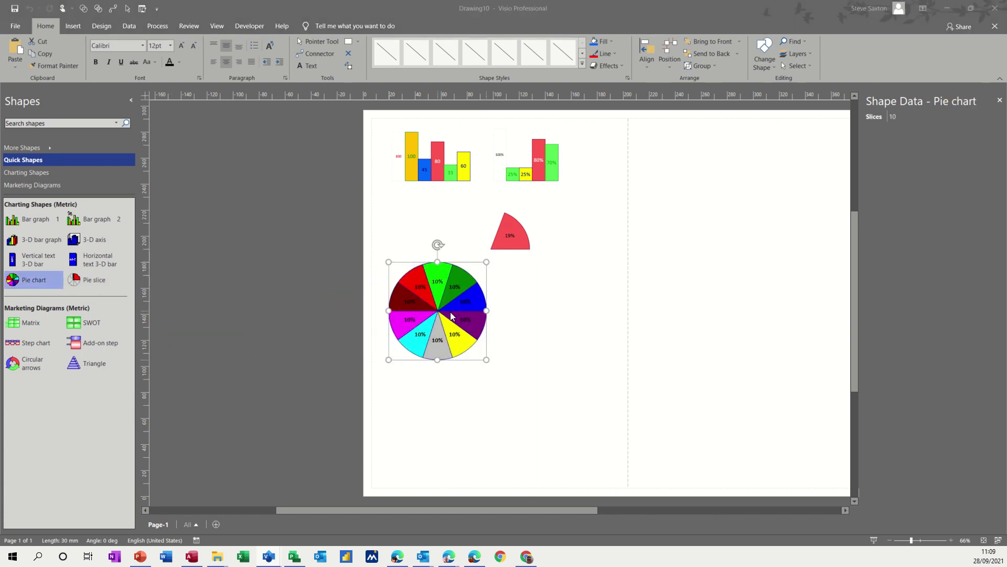
{"action": "left_click", "coordinate": [584, 256]}
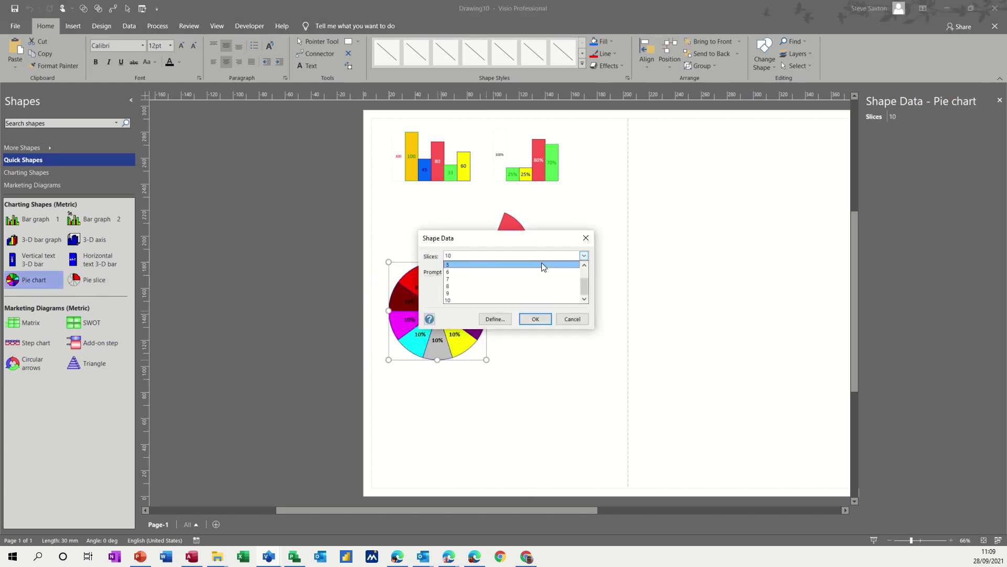
{"action": "left_click", "coordinate": [488, 272]}
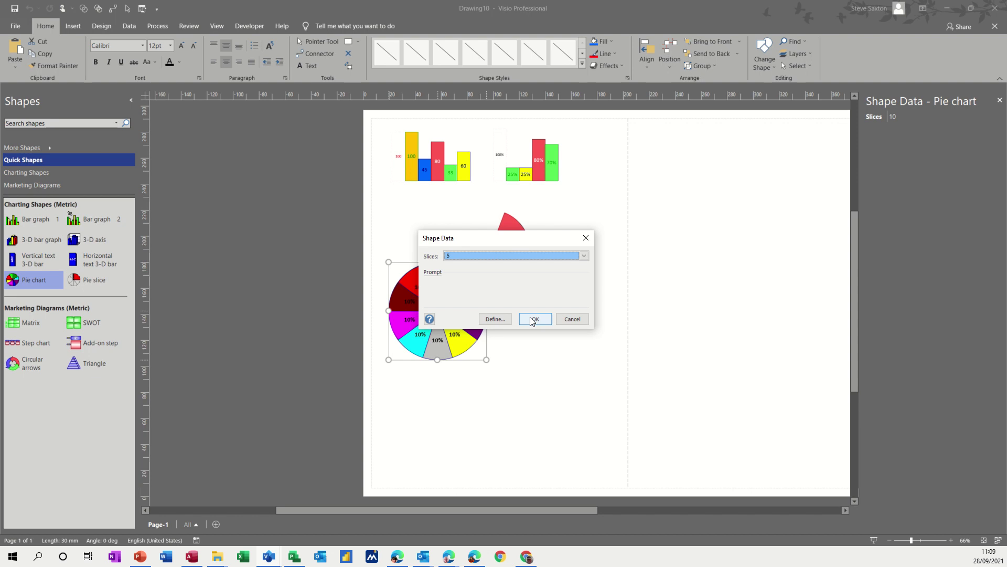
{"action": "left_click", "coordinate": [531, 319]}
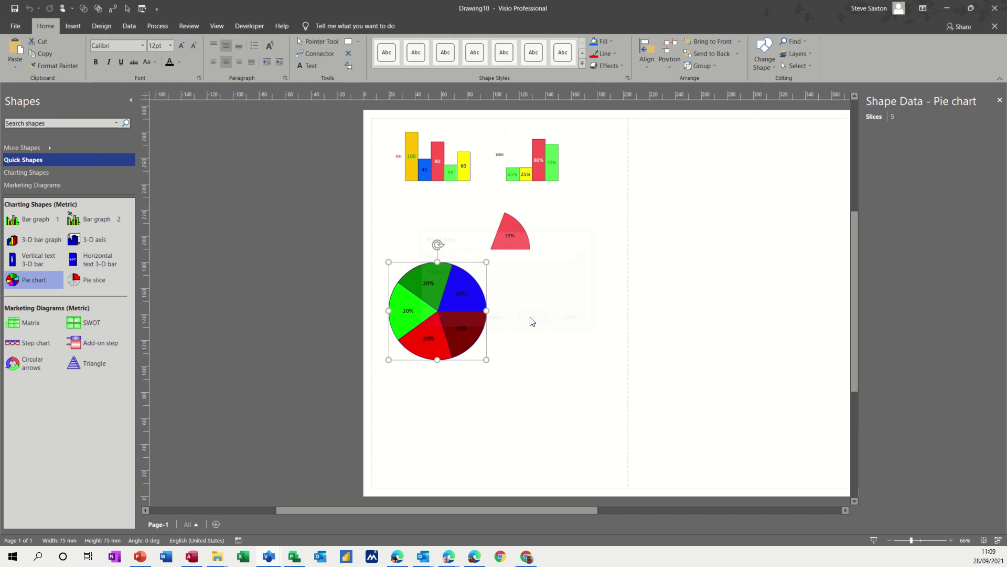
{"action": "right_click", "coordinate": [437, 281]}
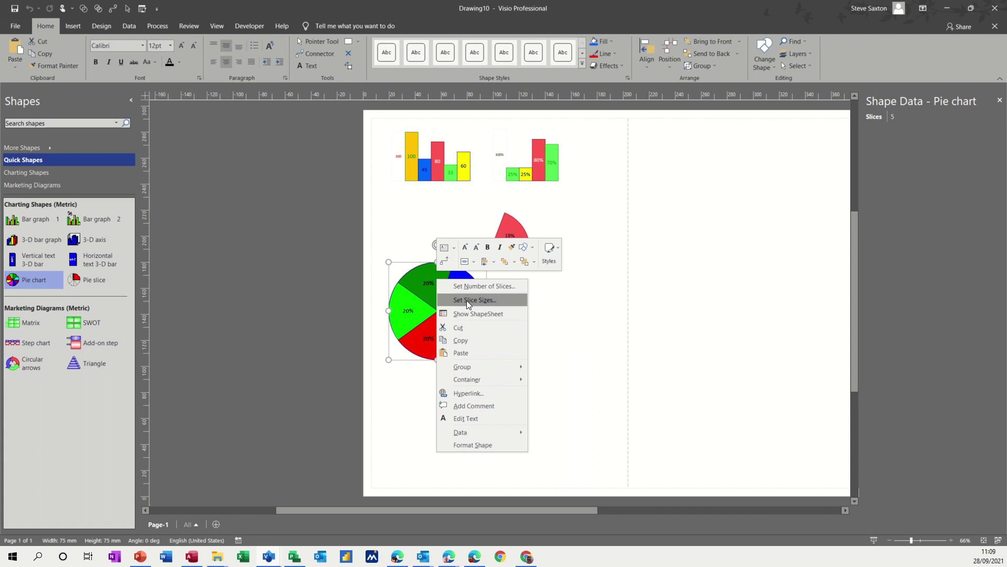
{"action": "left_click", "coordinate": [481, 300]}
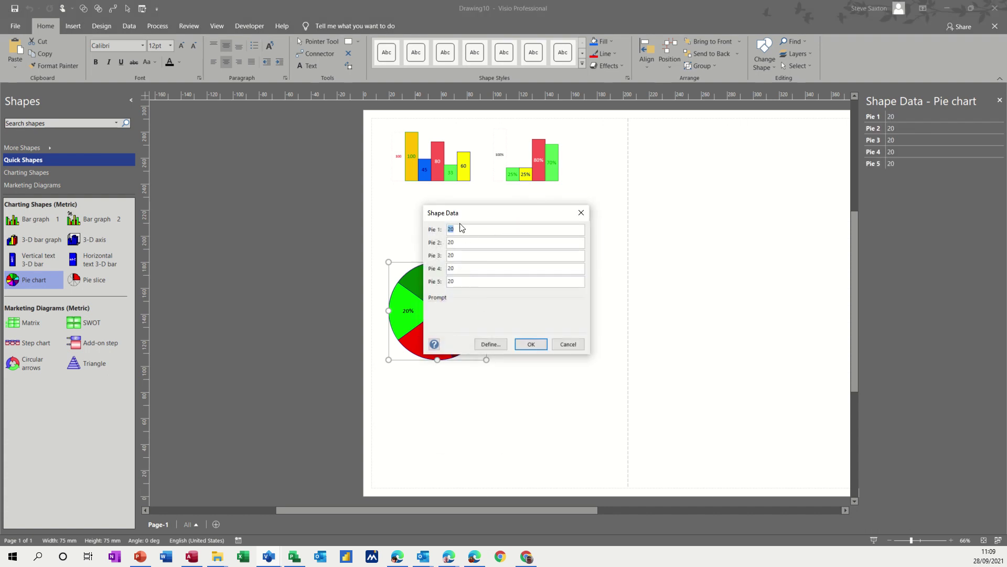
{"action": "left_click_drag", "start_coordinate": [477, 215], "coordinate": [573, 210]}
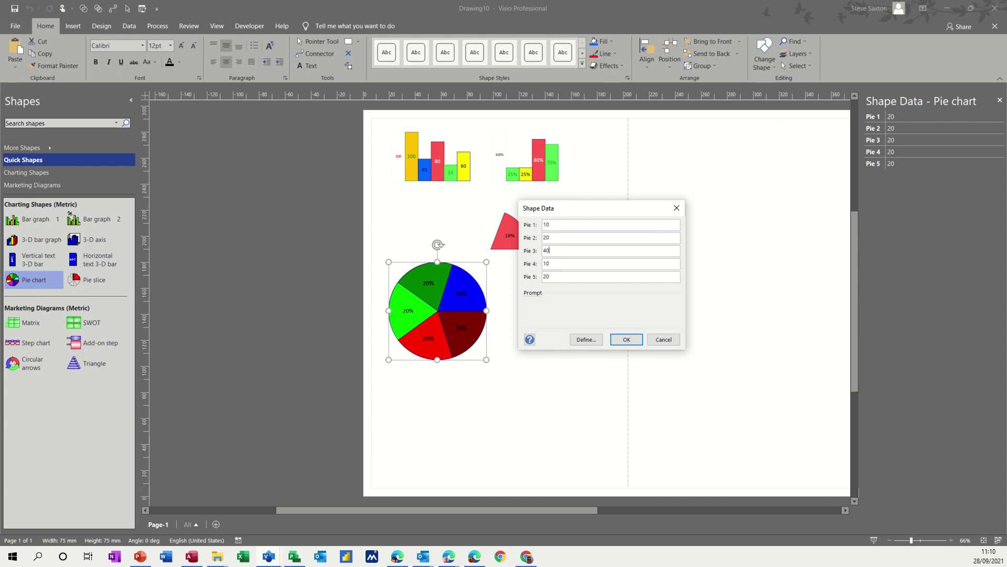
{"action": "left_click", "coordinate": [622, 337]}
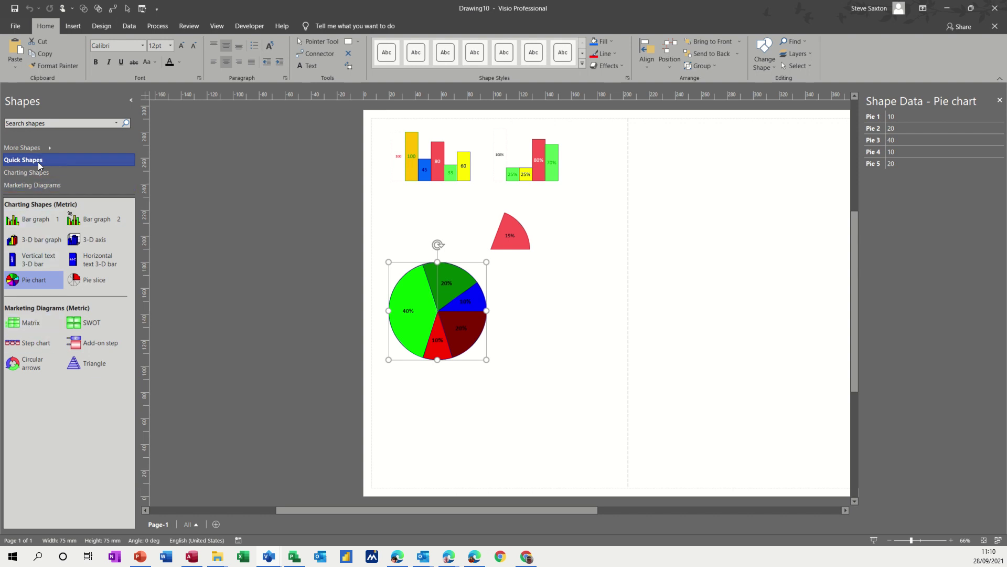
Step: Check the Charting Shapes and Marketing Diagrams stencils, then return to Quick Shapes
{"action": "left_click", "coordinate": [26, 173]}
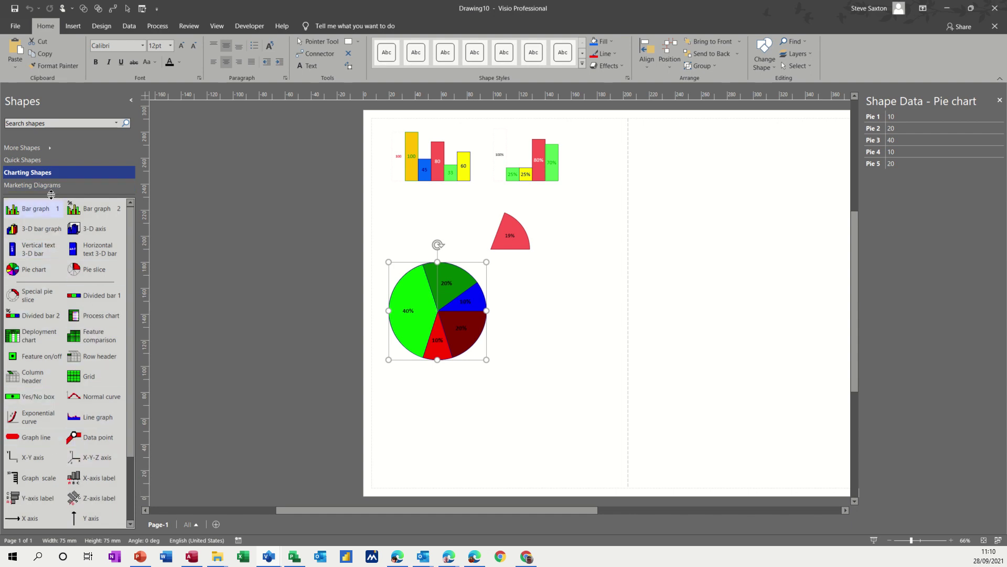
{"action": "left_click", "coordinate": [29, 185]}
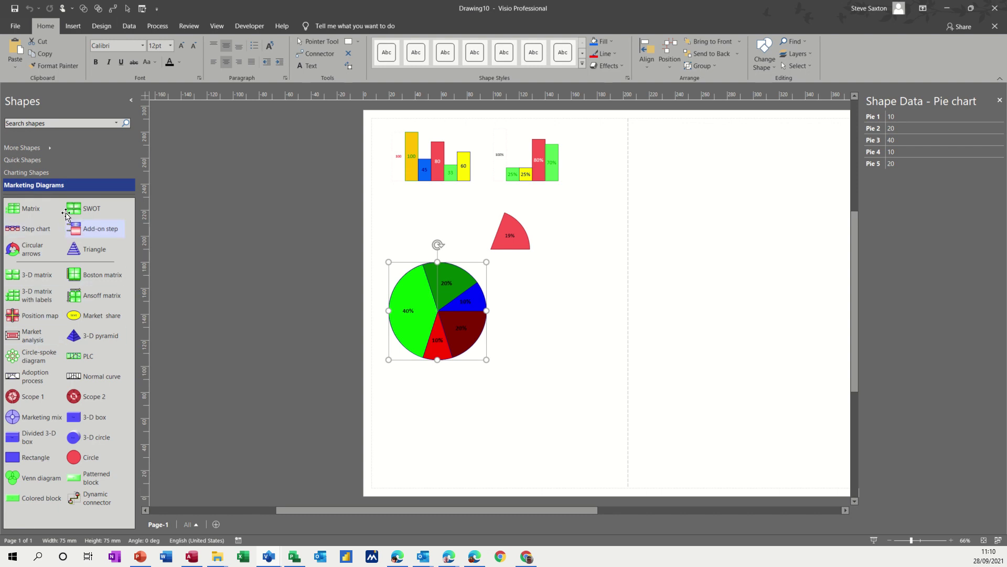
{"action": "left_click", "coordinate": [21, 159]}
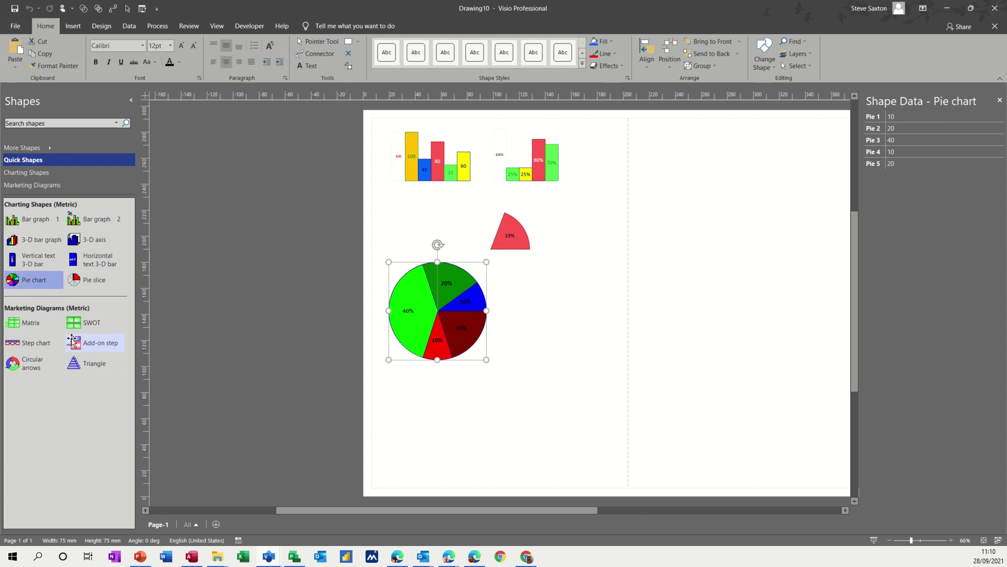
Step: Place an enlarged SWOT diagram beside the pie chart and start editing its Strengths box
{"action": "left_click_drag", "start_coordinate": [79, 322], "coordinate": [543, 369]}
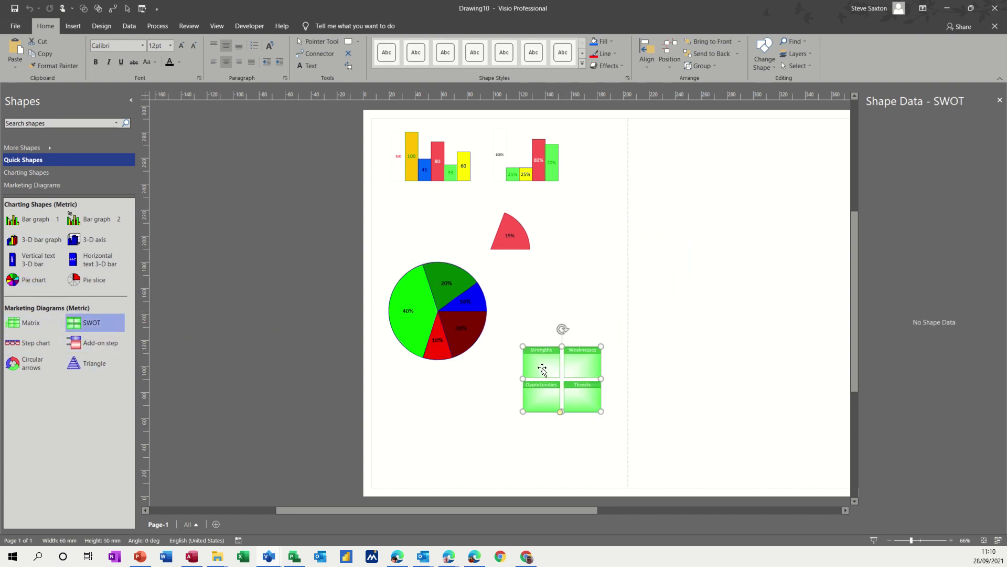
{"action": "left_click_drag", "start_coordinate": [602, 347], "coordinate": [695, 268]}
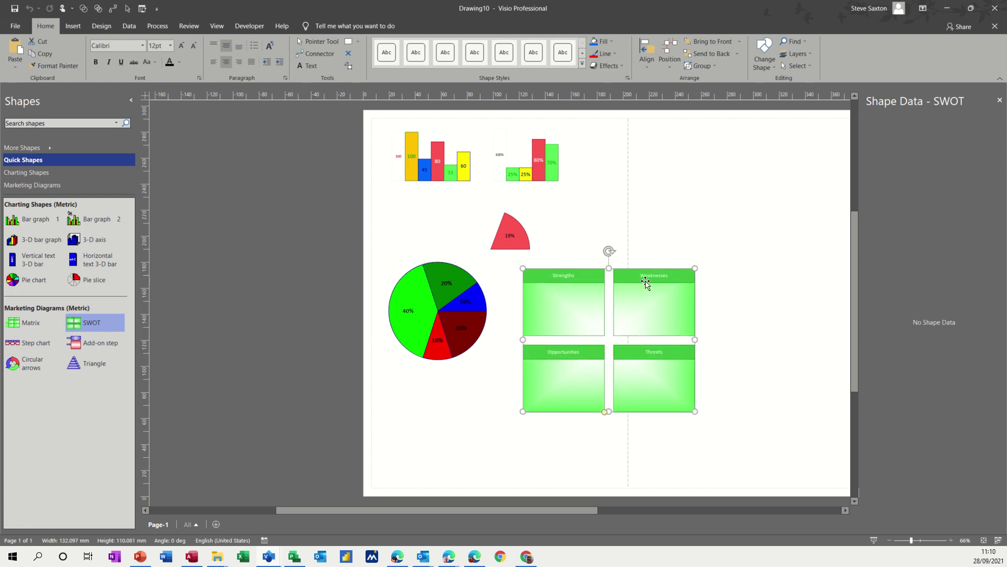
{"action": "left_click", "coordinate": [548, 290]}
{"action": "scroll", "coordinate": [542, 293], "scroll_direction": "up", "scroll_amount": 3}
{"action": "left_click", "coordinate": [493, 297]}
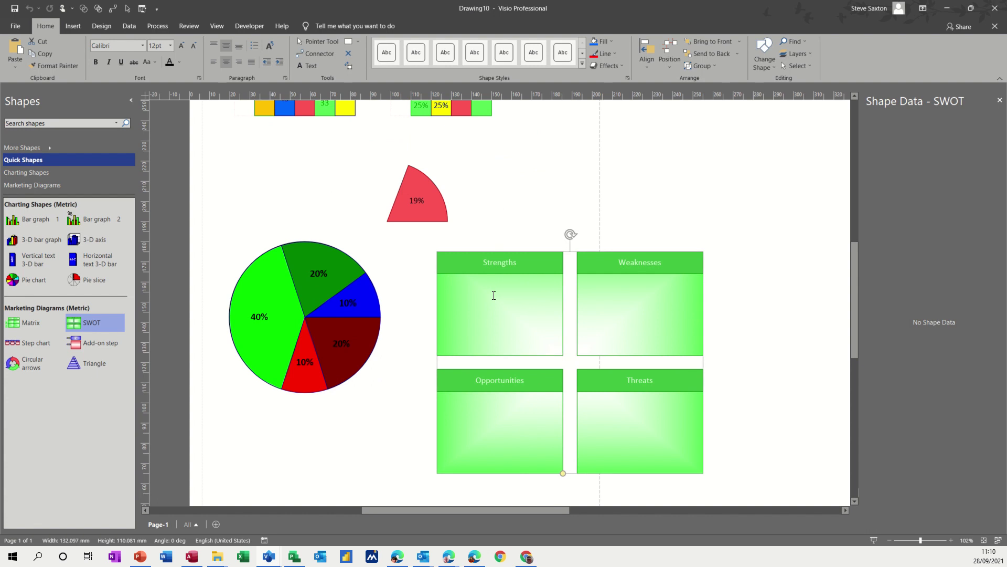
{"action": "double_click", "coordinate": [509, 294]}
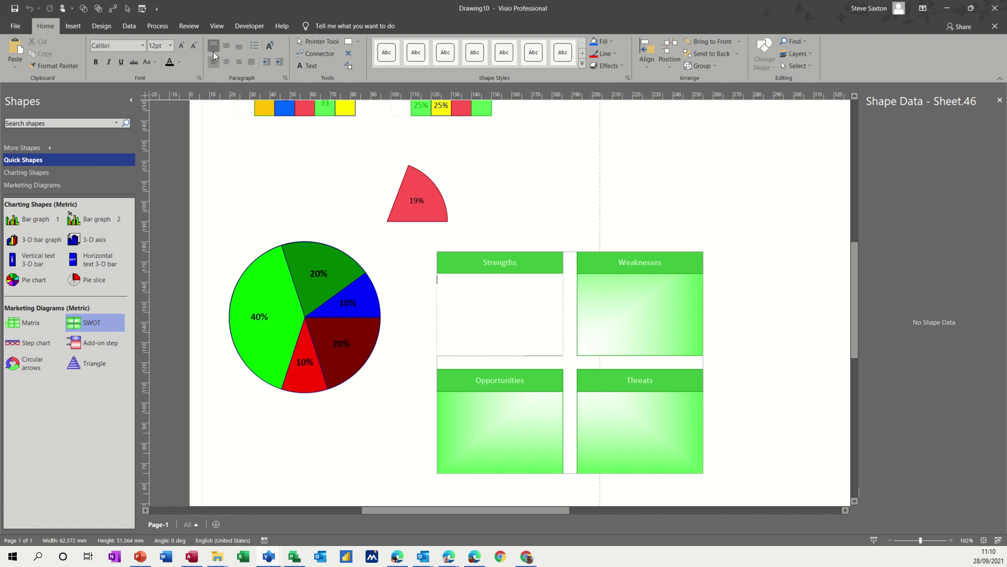
Step: Apply round bullets to the Strengths box through the Paragraph dialog's Bullets settings
{"action": "left_click", "coordinate": [286, 79]}
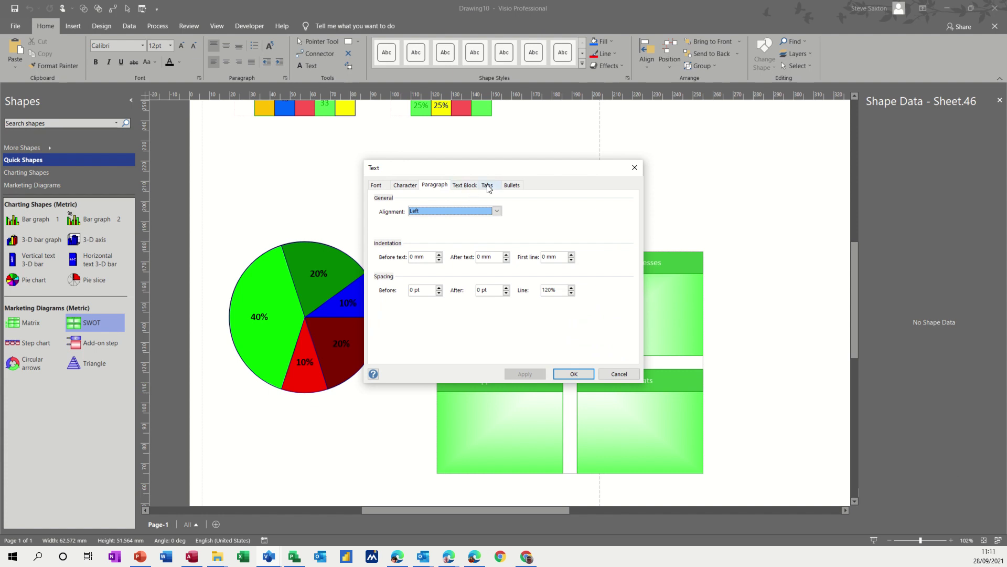
{"action": "left_click", "coordinate": [512, 186]}
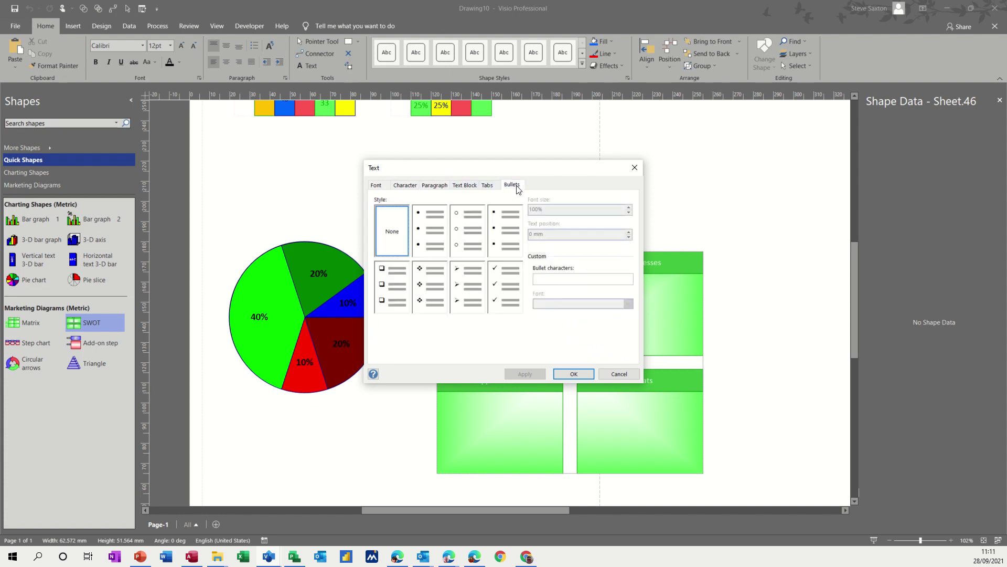
{"action": "left_click", "coordinate": [427, 234]}
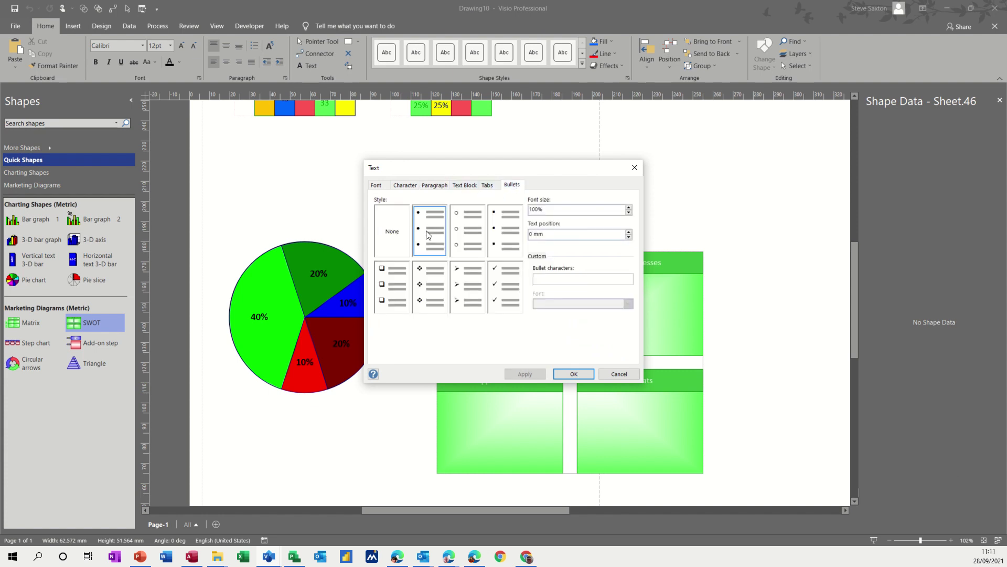
{"action": "left_click", "coordinate": [574, 374]}
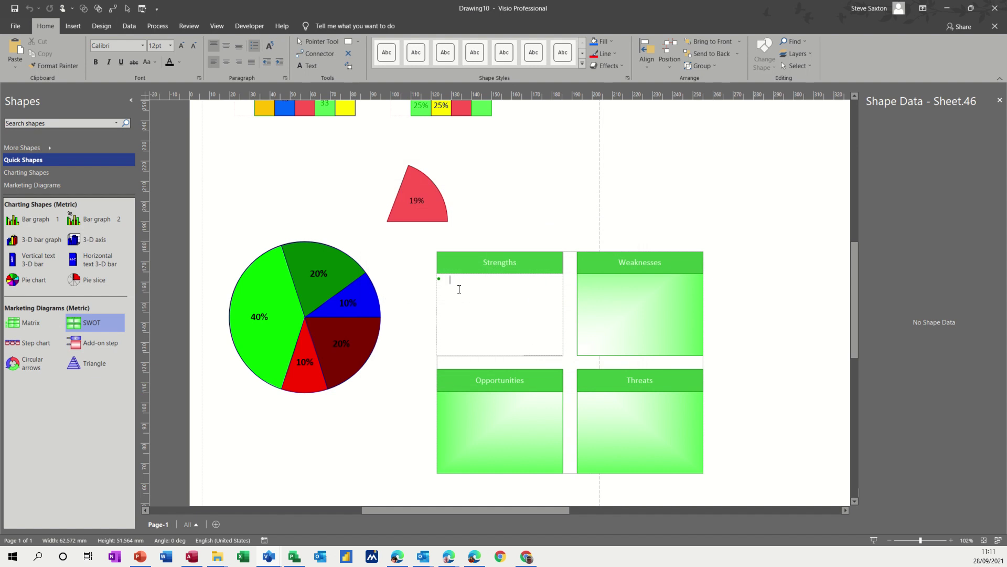
Step: List the five Strengths items Abc, Asd, Dfg, Ttgh and Ttyt as bullets
{"action": "type", "text": "abc"}
{"action": "key", "text": "Return"}
{"action": "type", "text": "asd"}
{"action": "key", "text": "Return"}
{"action": "type", "text": "dfg"}
{"action": "key", "text": "Return"}
{"action": "type", "text": "ttgh"}
{"action": "key", "text": "Return"}
{"action": "type", "text": "tgh Tt"}
{"action": "type", "text": "yt"}
{"action": "key", "text": "Return"}
{"action": "left_click", "coordinate": [599, 285]}
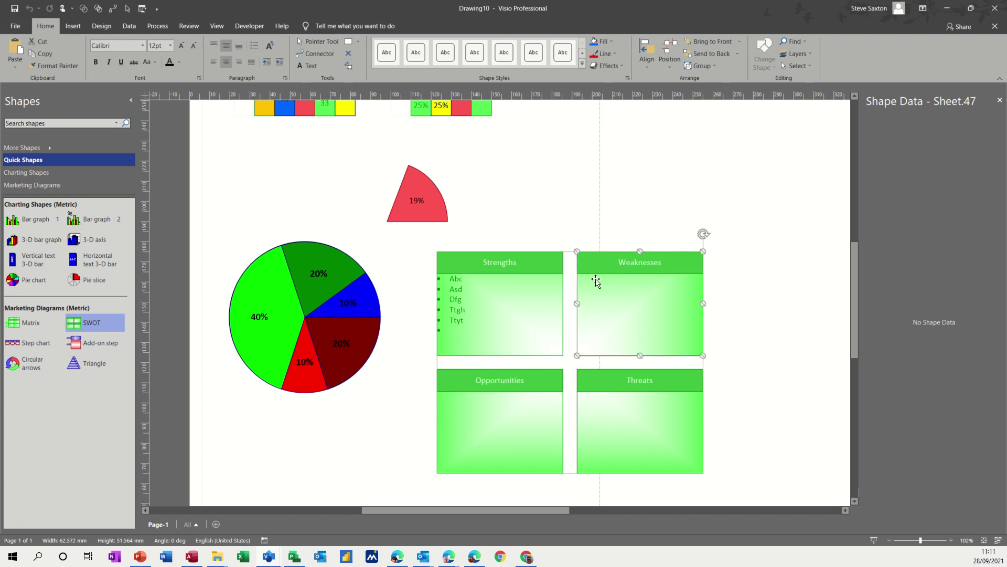
Step: Shrink the SWOT diagram to a smaller size beside the pie chart
{"action": "left_click", "coordinate": [546, 262]}
{"action": "left_click", "coordinate": [615, 261]}
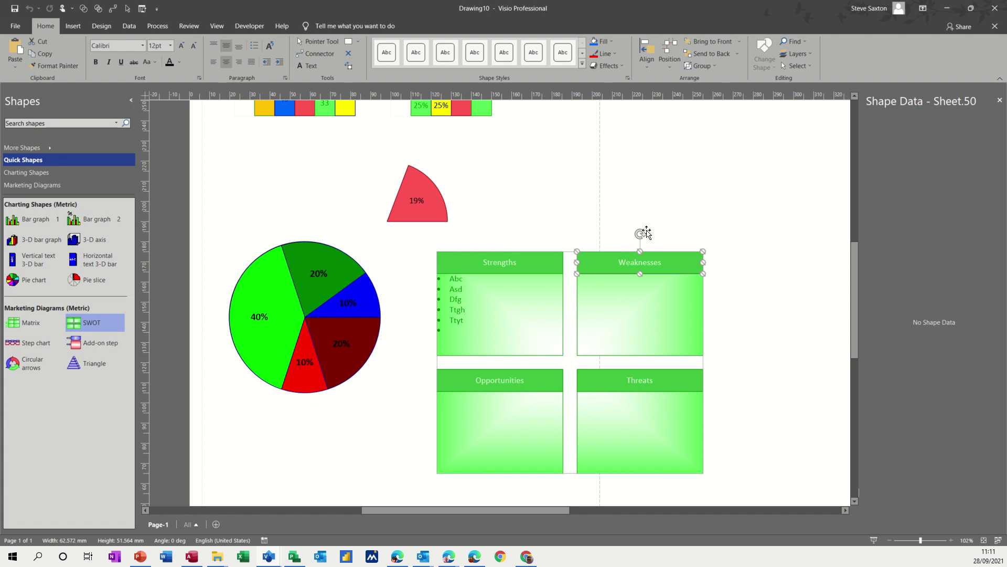
{"action": "left_click", "coordinate": [683, 218]}
{"action": "left_click_drag", "start_coordinate": [679, 260], "coordinate": [641, 247]}
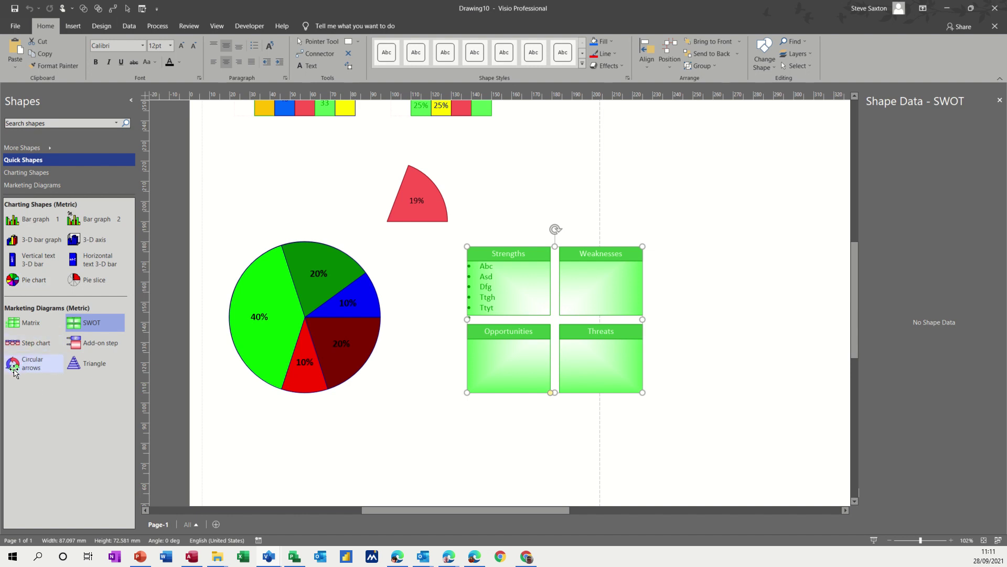
Step: Add a five-arrow Circular arrows diagram, move it to the upper right and enlarge it
{"action": "left_click_drag", "start_coordinate": [14, 371], "coordinate": [424, 445]}
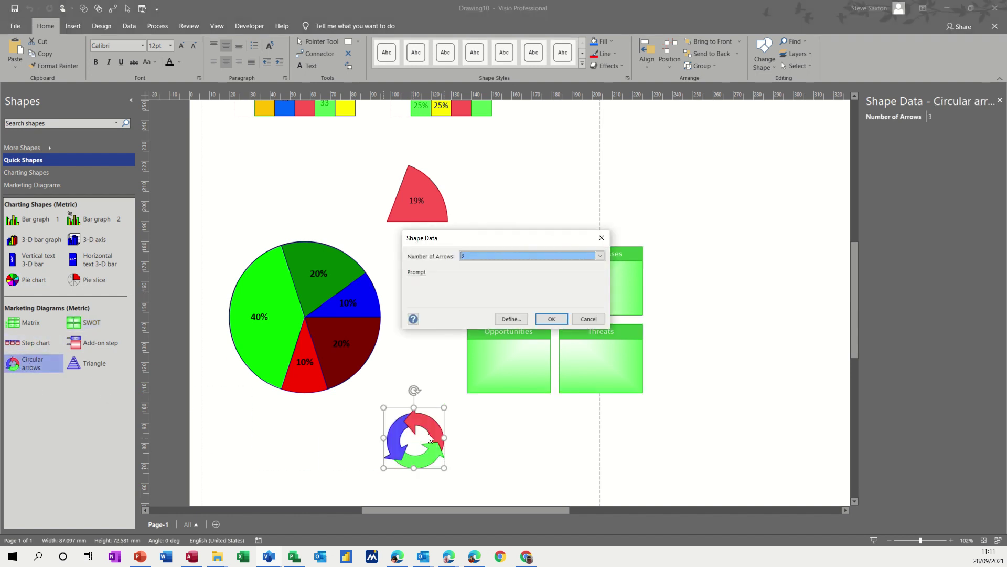
{"action": "left_click", "coordinate": [598, 257]}
{"action": "left_click", "coordinate": [519, 279]}
{"action": "left_click", "coordinate": [551, 320]}
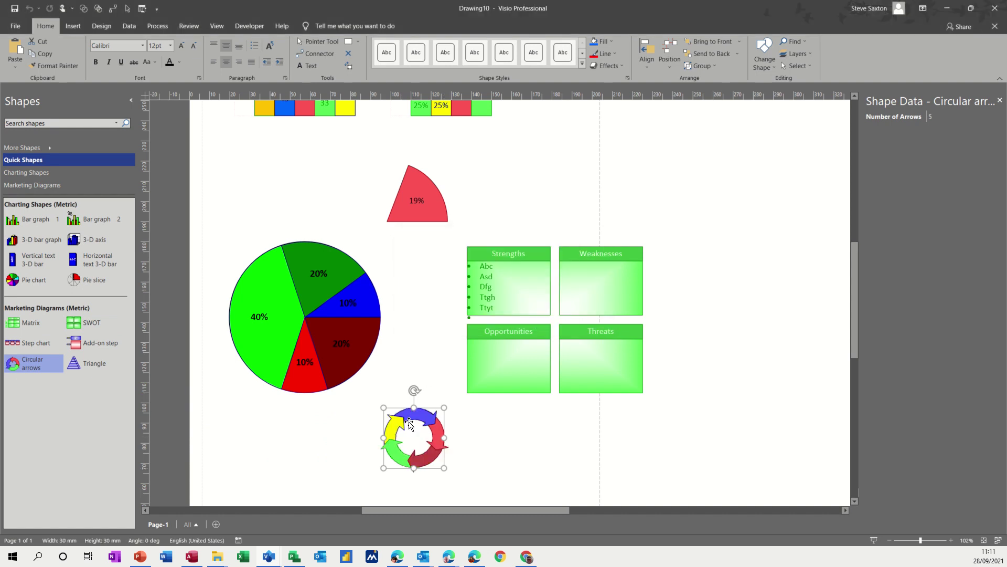
{"action": "left_click_drag", "start_coordinate": [417, 424], "coordinate": [532, 153]}
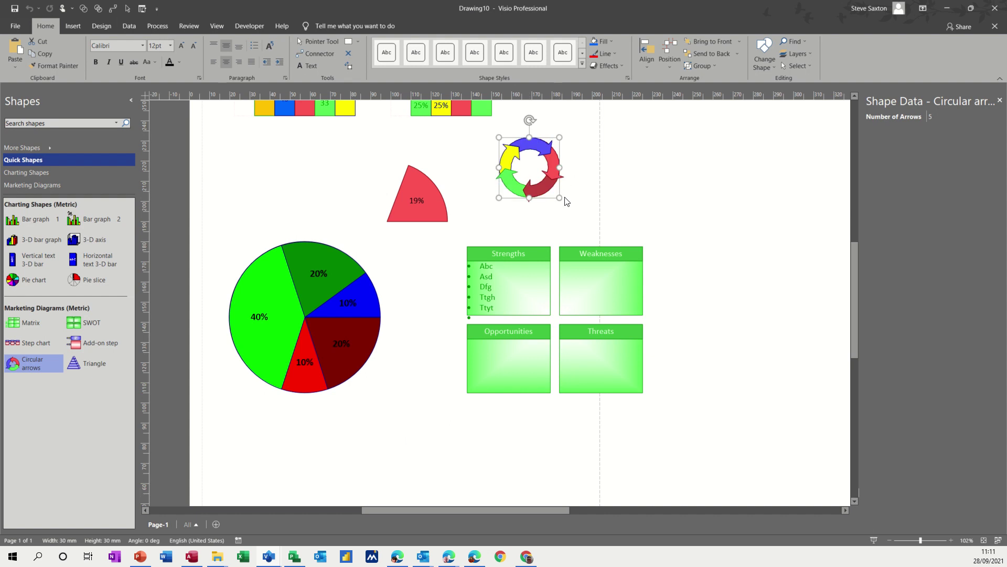
{"action": "left_click_drag", "start_coordinate": [559, 198], "coordinate": [641, 279]}
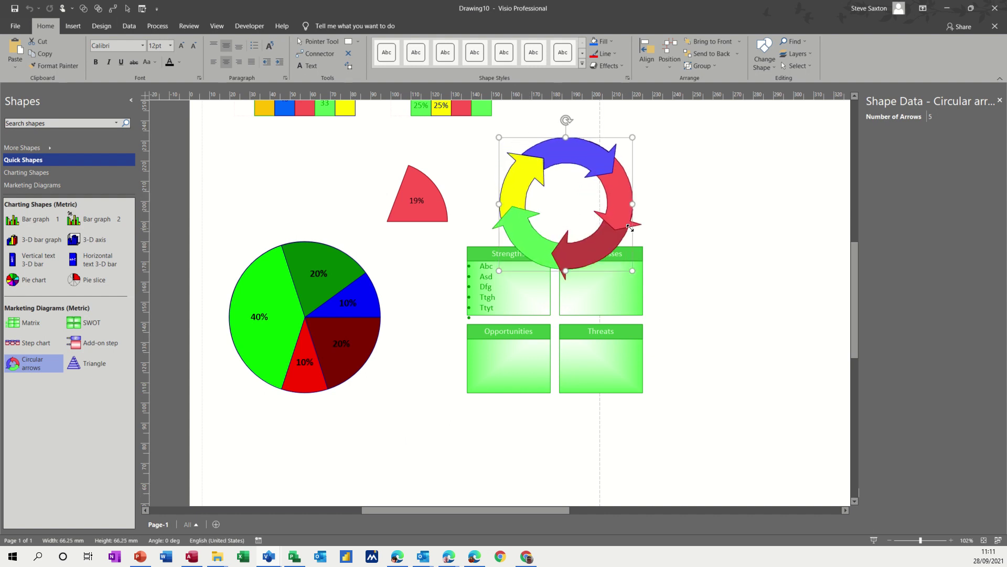
Step: Delete the SWOT diagram and begin a centre label in the circular arrows
{"action": "left_click", "coordinate": [610, 323]}
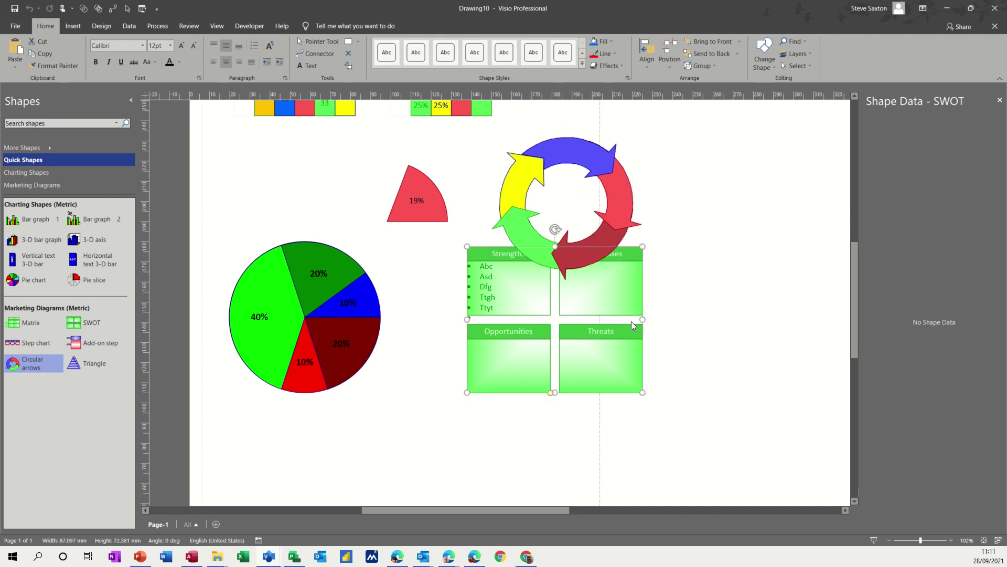
{"action": "key", "text": "Delete"}
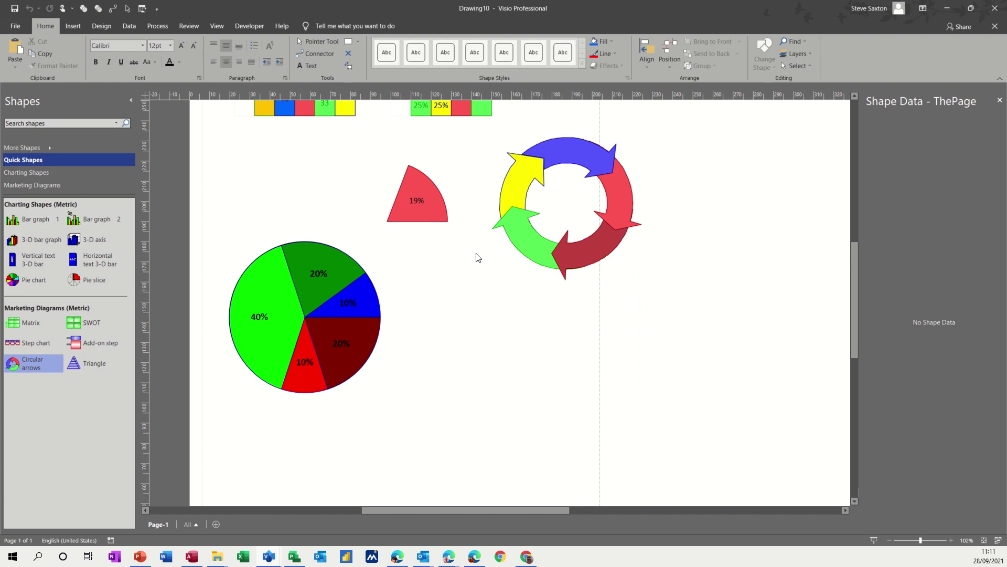
{"action": "double_click", "coordinate": [525, 249]}
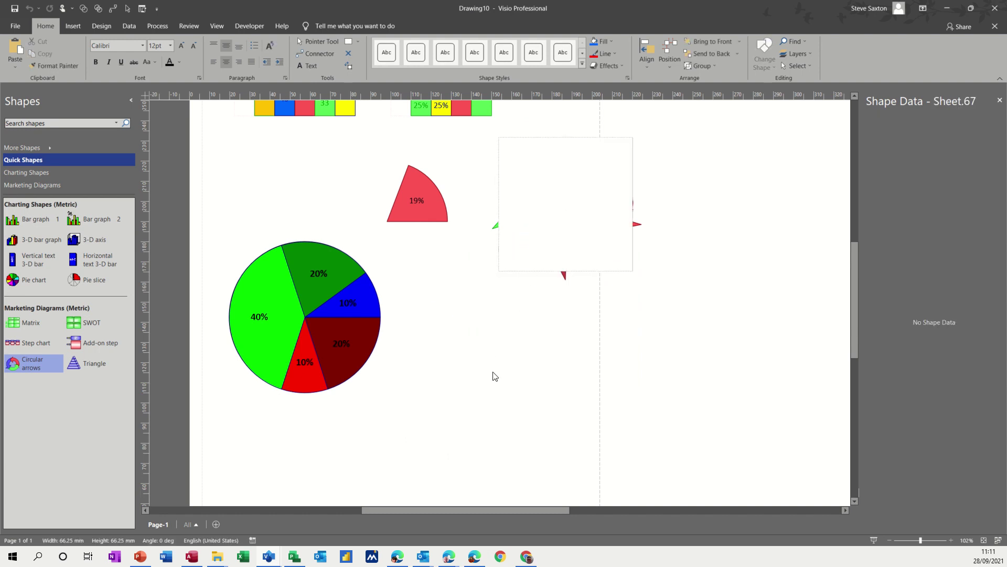
Step: Label the circular arrows centre 'dfdgg' and the green arrow 'dfd'
{"action": "type", "text": "dfdgg"}
{"action": "left_click", "coordinate": [497, 387]}
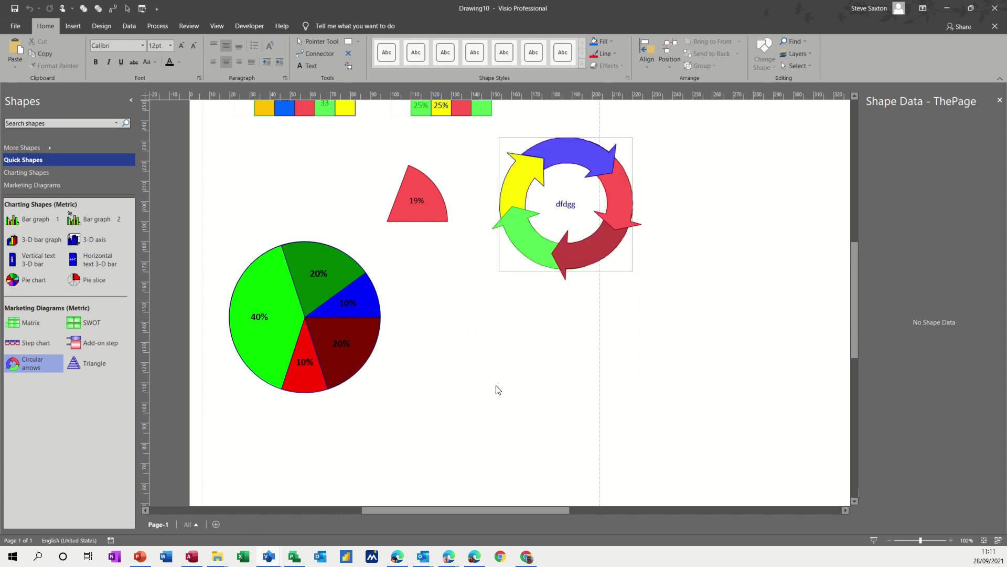
{"action": "left_click", "coordinate": [526, 248]}
{"action": "left_click", "coordinate": [526, 249]}
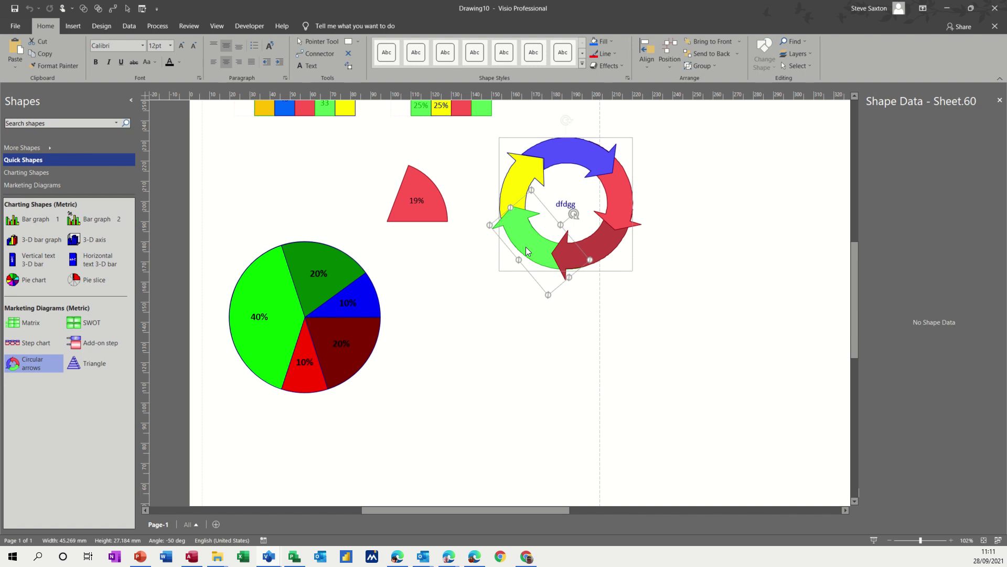
{"action": "double_click", "coordinate": [525, 248]}
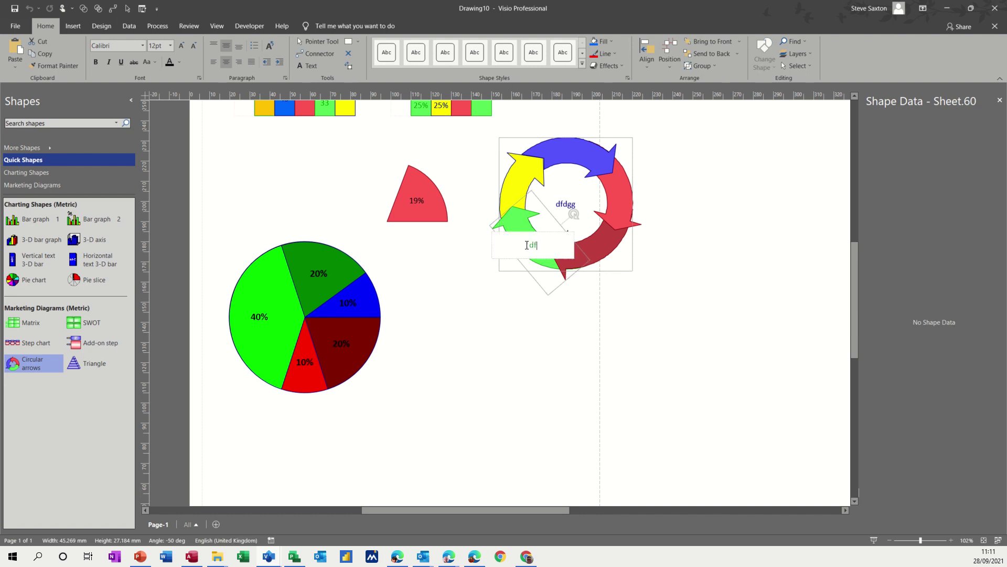
{"action": "type", "text": "dfd"}
{"action": "left_click", "coordinate": [605, 246]}
Step: Label the dark red, red, blue and yellow arrows 'ff', 'df', 'ff' and 'fd'
{"action": "left_click", "coordinate": [605, 247]}
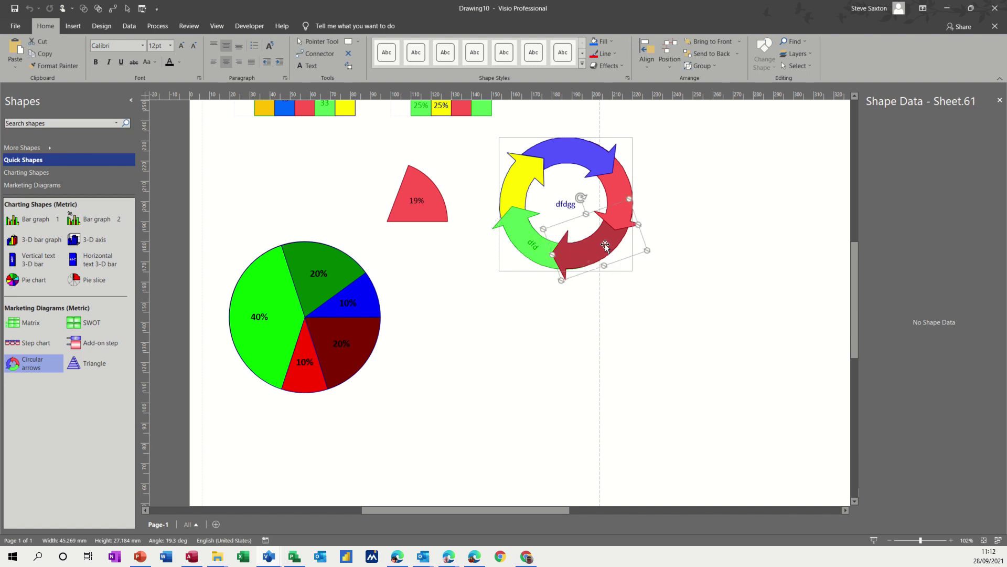
{"action": "type", "text": "ff"}
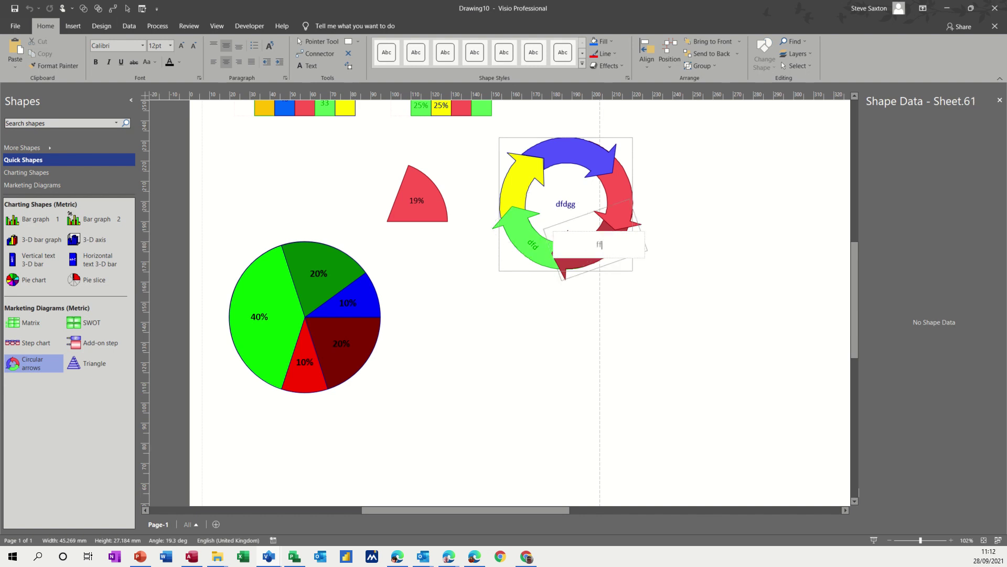
{"action": "left_click", "coordinate": [617, 195]}
{"action": "type", "text": "df"}
{"action": "left_click", "coordinate": [586, 166]}
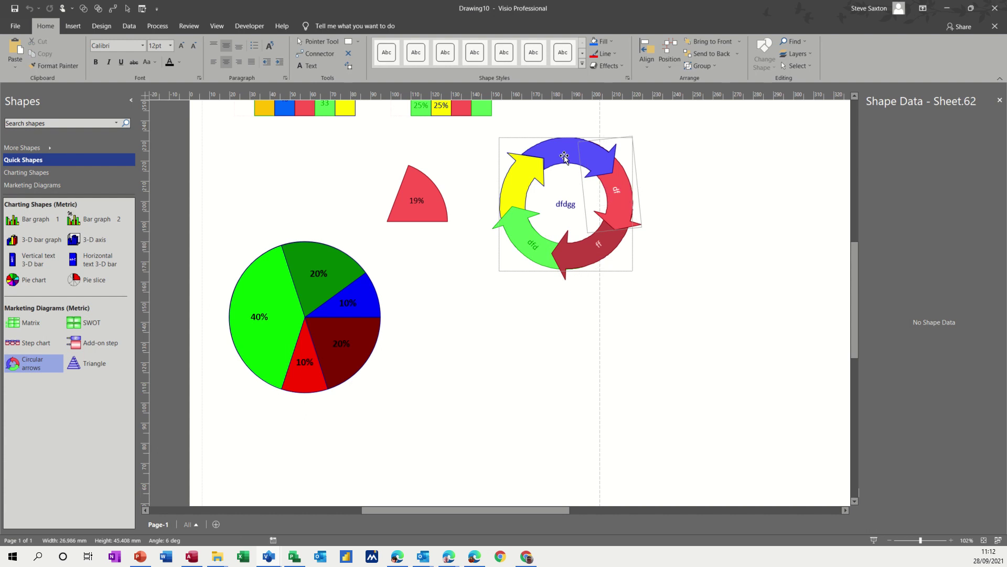
{"action": "type", "text": "ff"}
{"action": "left_click", "coordinate": [517, 186]}
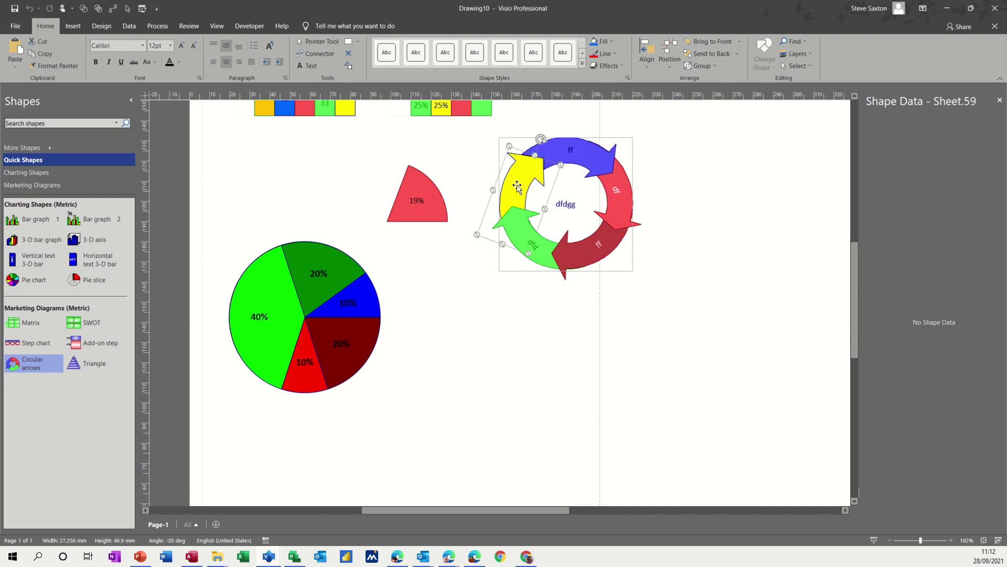
{"action": "type", "text": "fd"}
{"action": "left_click", "coordinate": [447, 322]}
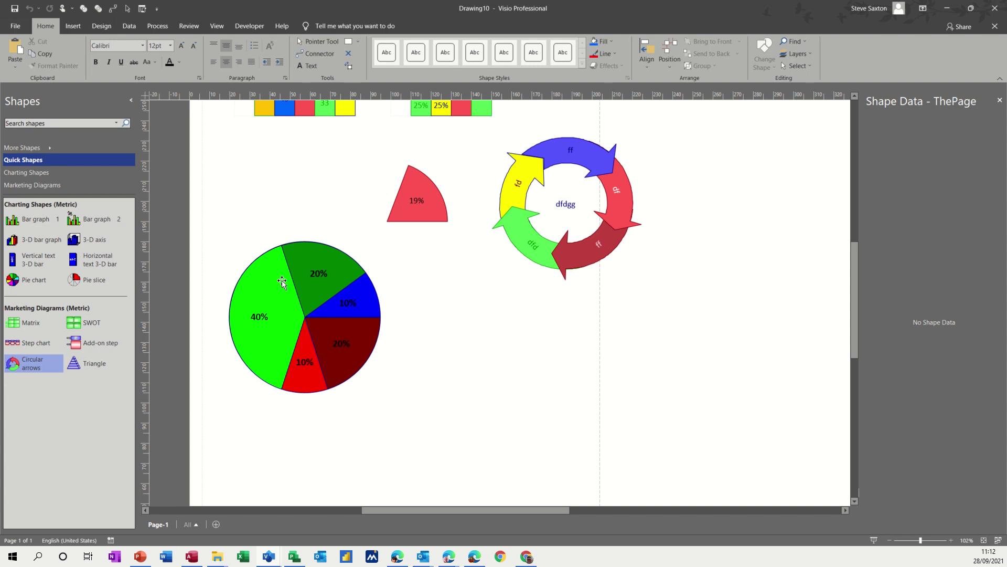
Step: Place a five-level pyramid below the circular arrows and shrink it
{"action": "left_click_drag", "start_coordinate": [94, 360], "coordinate": [477, 356]}
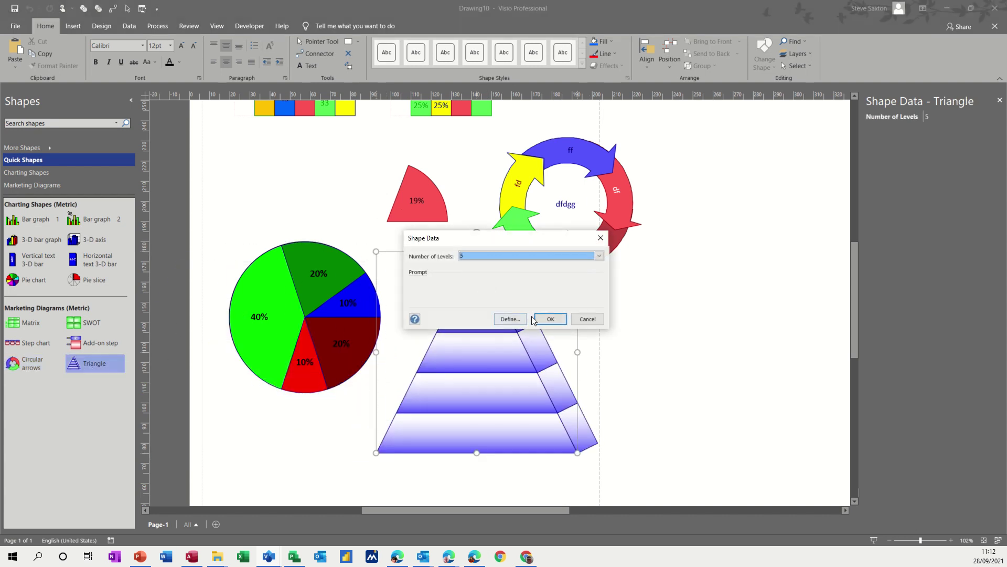
{"action": "left_click", "coordinate": [551, 318]}
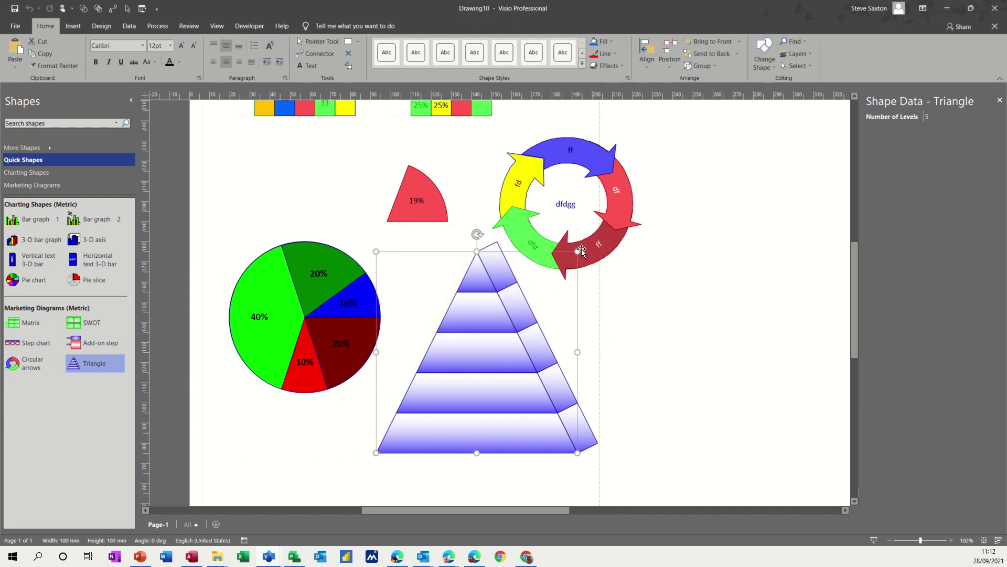
{"action": "left_click_drag", "start_coordinate": [578, 252], "coordinate": [558, 271]}
Step: Label the pyramid's second and third levels 'fd'
{"action": "left_click", "coordinate": [472, 323]}
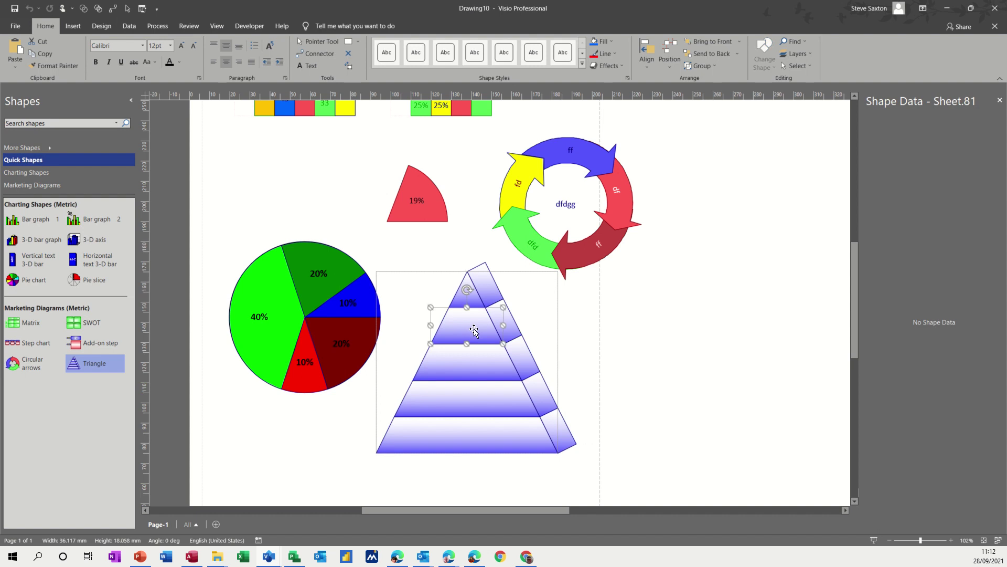
{"action": "double_click", "coordinate": [463, 320]}
{"action": "type", "text": "fd"}
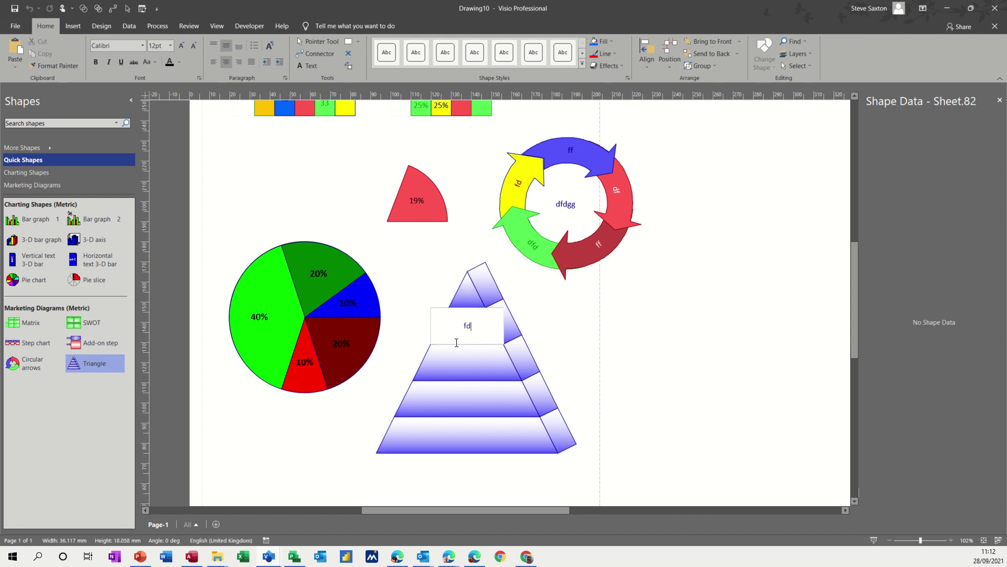
{"action": "double_click", "coordinate": [459, 362]}
{"action": "type", "text": "fd"}
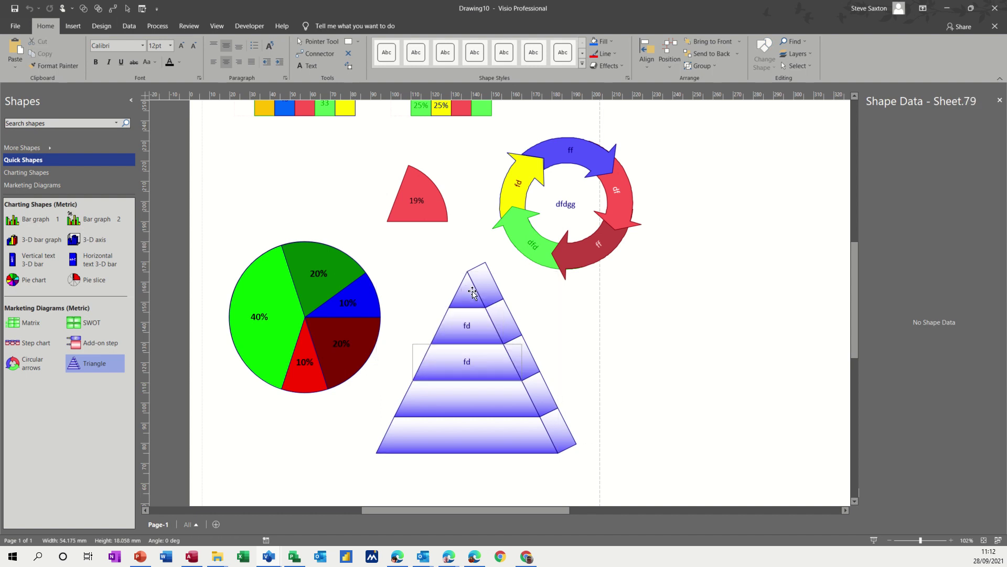
Step: Label the top and bottom pyramid levels 'd' and edit the fourth level
{"action": "double_click", "coordinate": [475, 294]}
{"action": "type", "text": "d"}
{"action": "left_click", "coordinate": [472, 386]}
{"action": "double_click", "coordinate": [473, 387]}
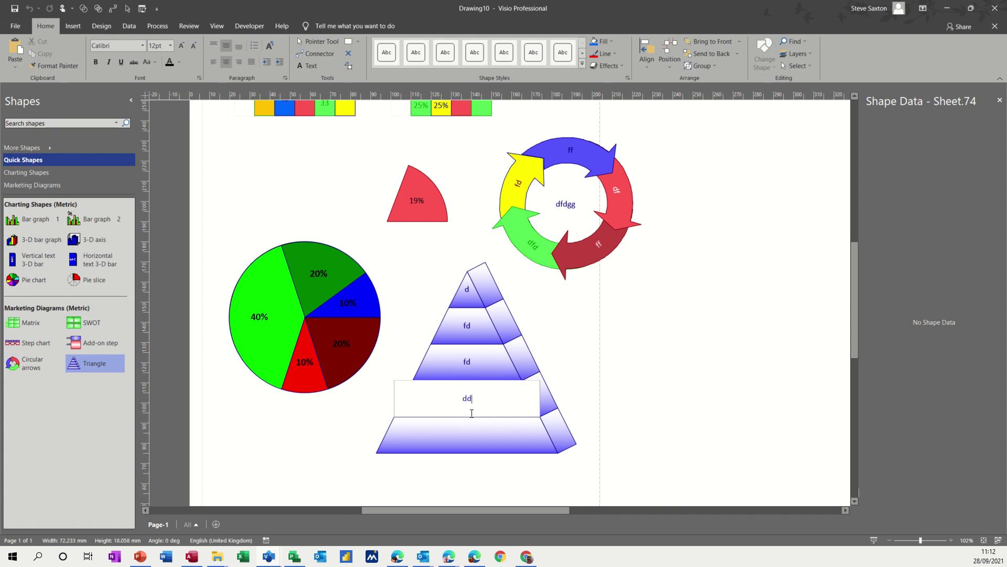
{"action": "left_click", "coordinate": [476, 434]}
{"action": "double_click", "coordinate": [476, 435]}
{"action": "type", "text": "d"}
{"action": "left_click", "coordinate": [494, 398]}
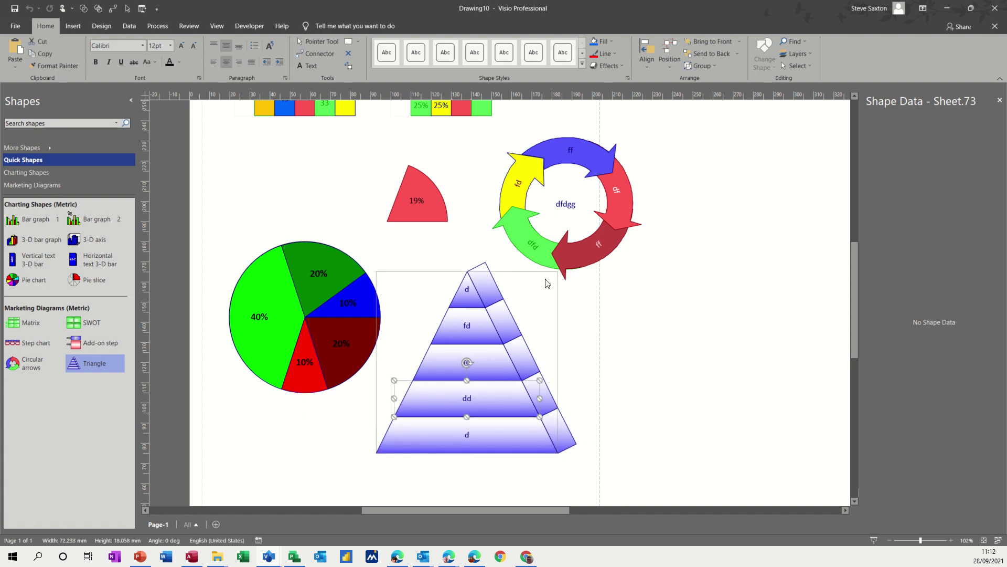
Step: Fill the dd pyramid level red and the second-level fd gold
{"action": "left_click", "coordinate": [602, 41]}
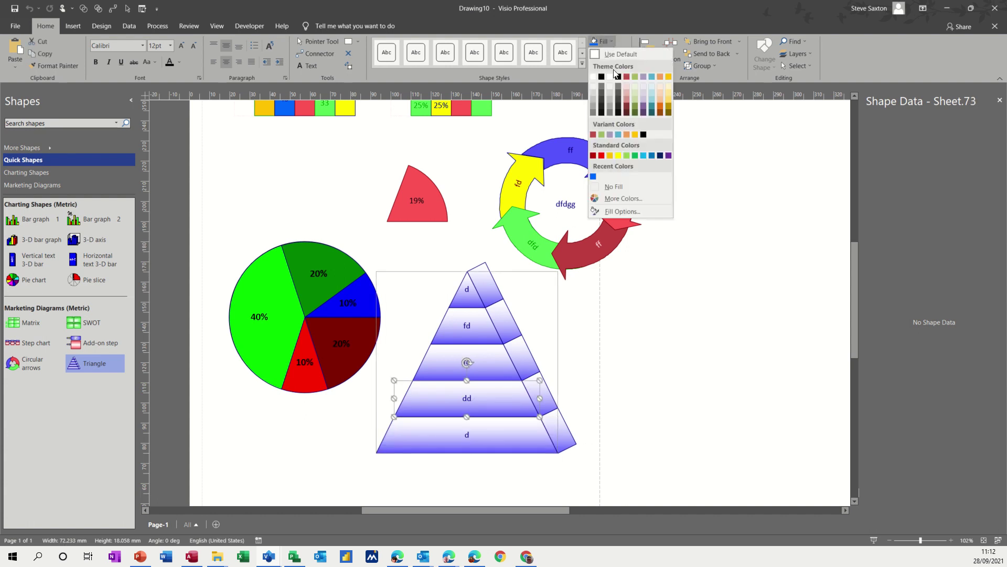
{"action": "left_click", "coordinate": [602, 156]}
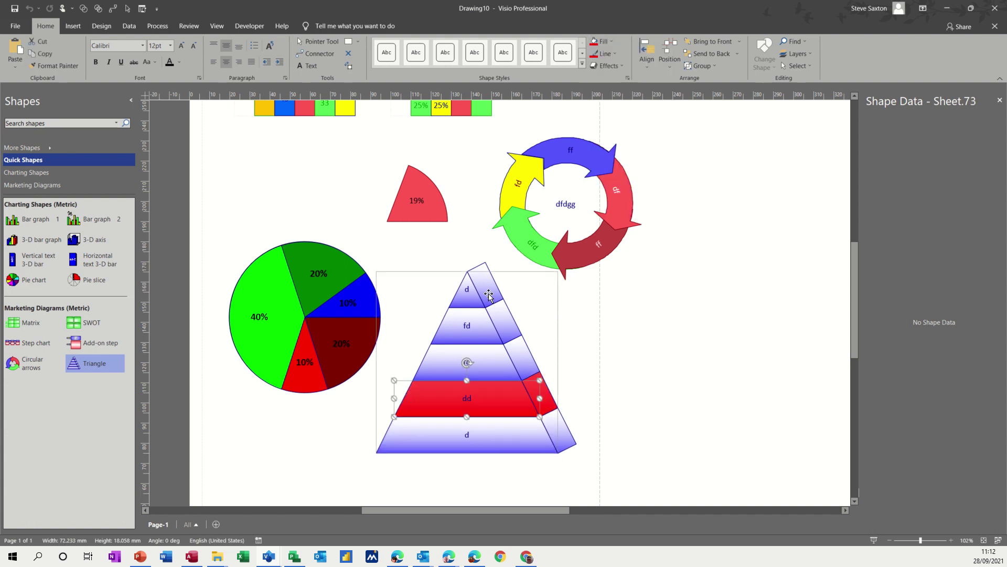
{"action": "left_click", "coordinate": [475, 325]}
{"action": "left_click", "coordinate": [615, 43]}
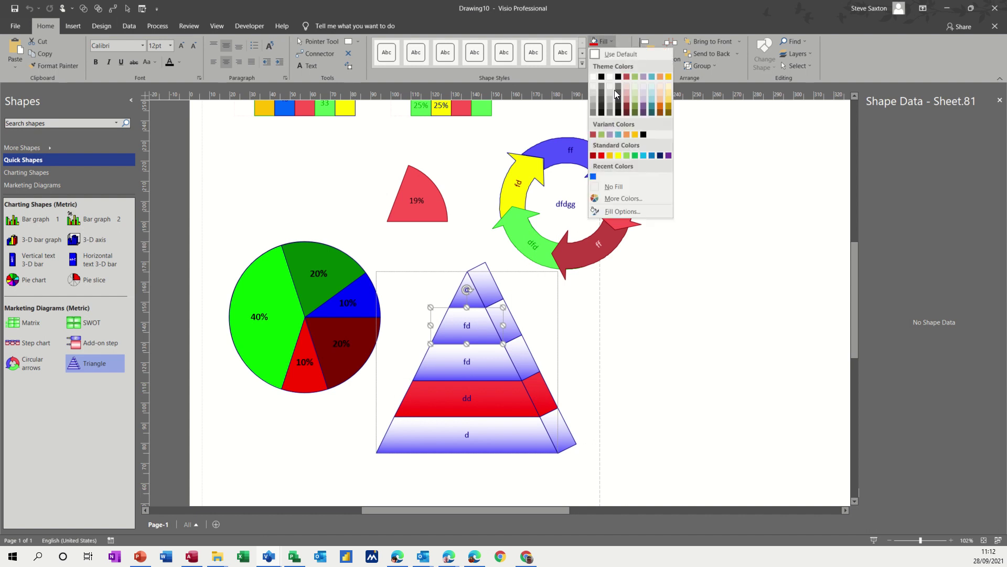
{"action": "left_click", "coordinate": [612, 155]}
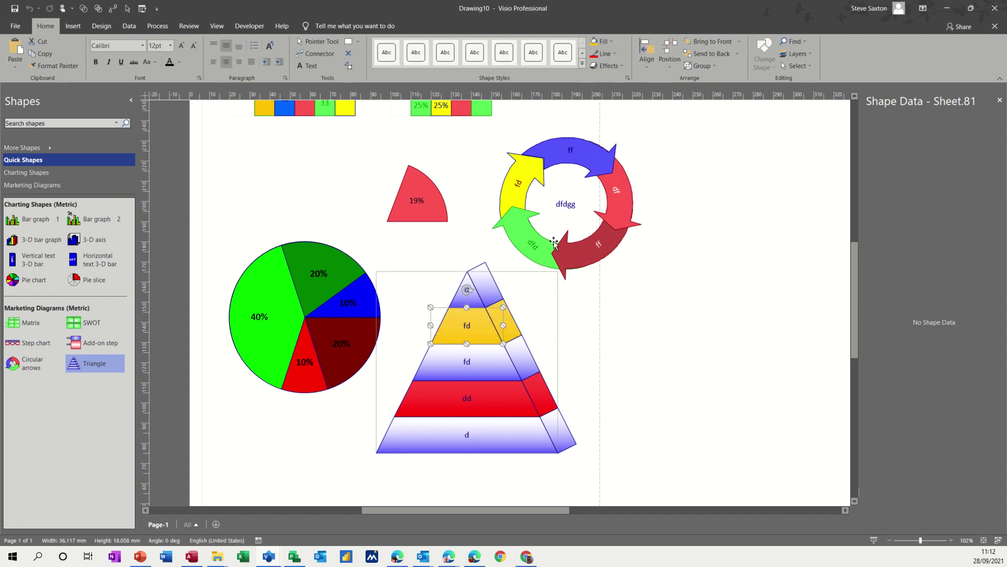
{"action": "left_click", "coordinate": [599, 367]}
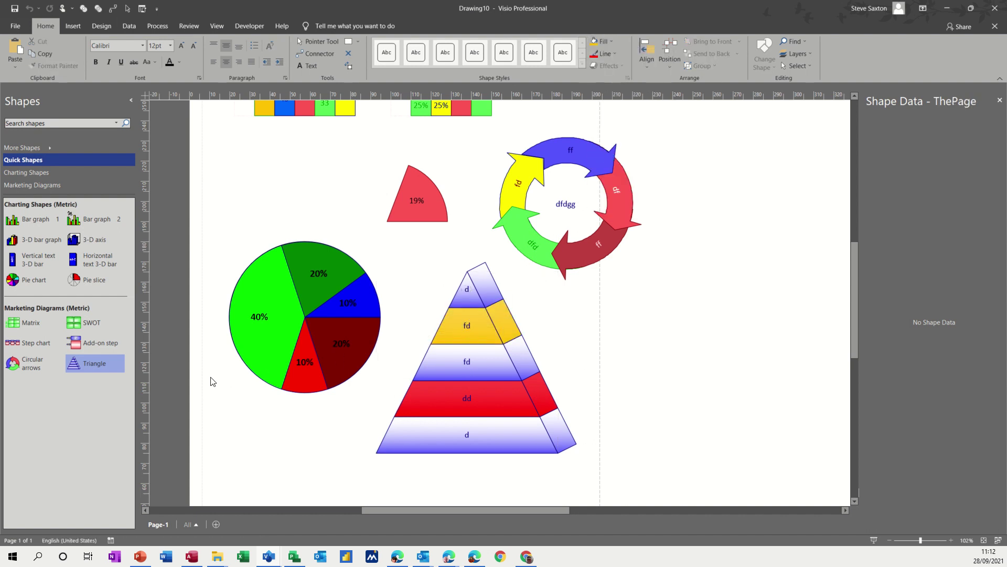
Step: Open the Marketing Diagrams stencil from the Charting Shapes list
{"action": "left_click", "coordinate": [33, 172]}
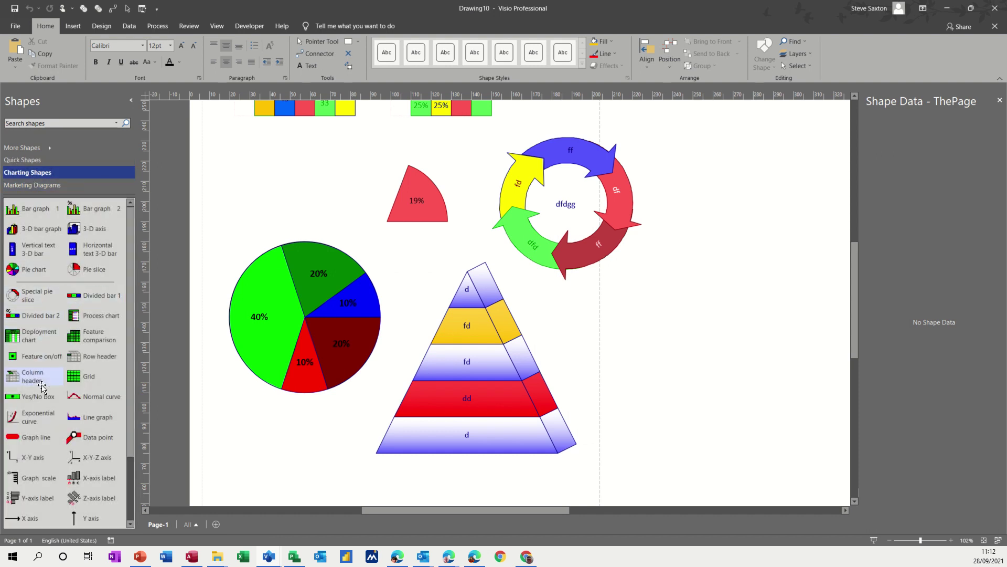
{"action": "scroll", "coordinate": [95, 441], "scroll_direction": "down", "scroll_amount": 1}
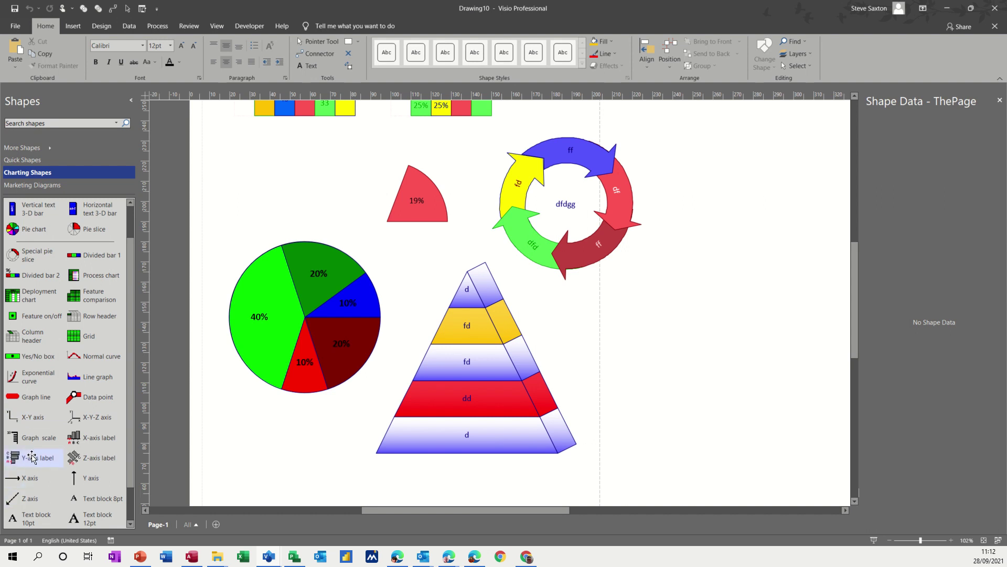
{"action": "left_click", "coordinate": [36, 187]}
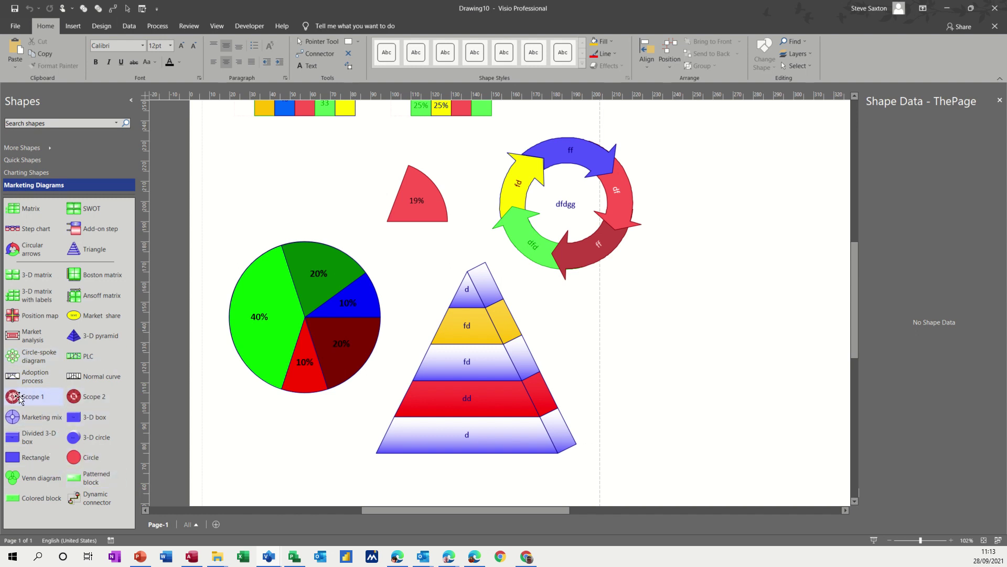
Step: Place a Scope 1 diagram right of the pyramid, with centre 'fdgfdg' and one segment 'ff'
{"action": "left_click_drag", "start_coordinate": [20, 398], "coordinate": [702, 375]}
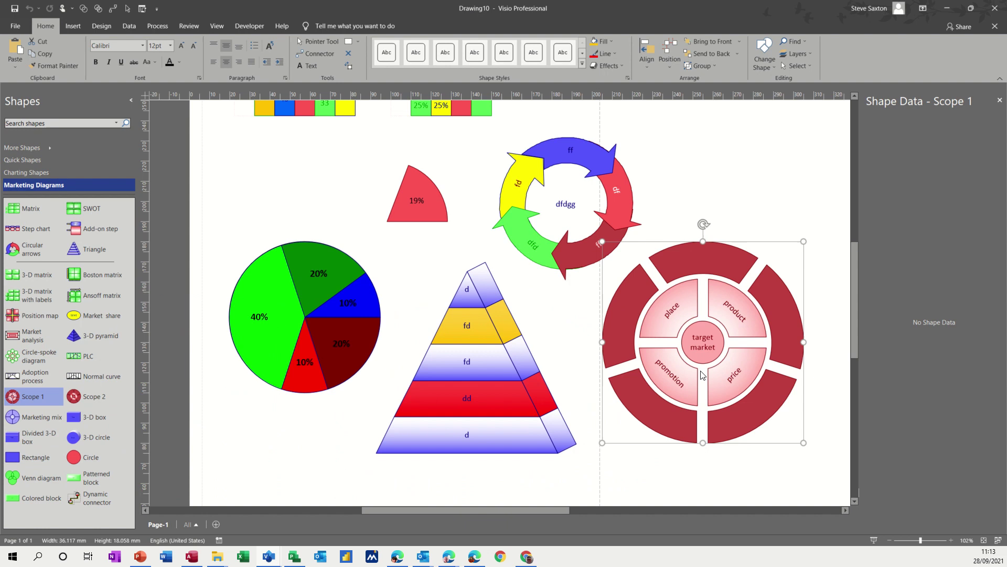
{"action": "double_click", "coordinate": [703, 346]}
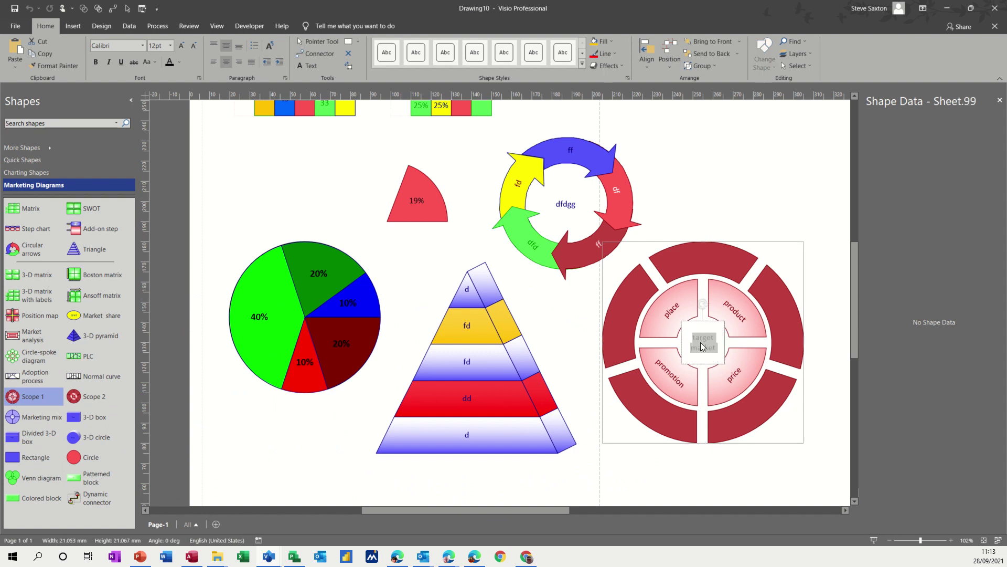
{"action": "type", "text": "fdgfdg"}
{"action": "double_click", "coordinate": [667, 315]}
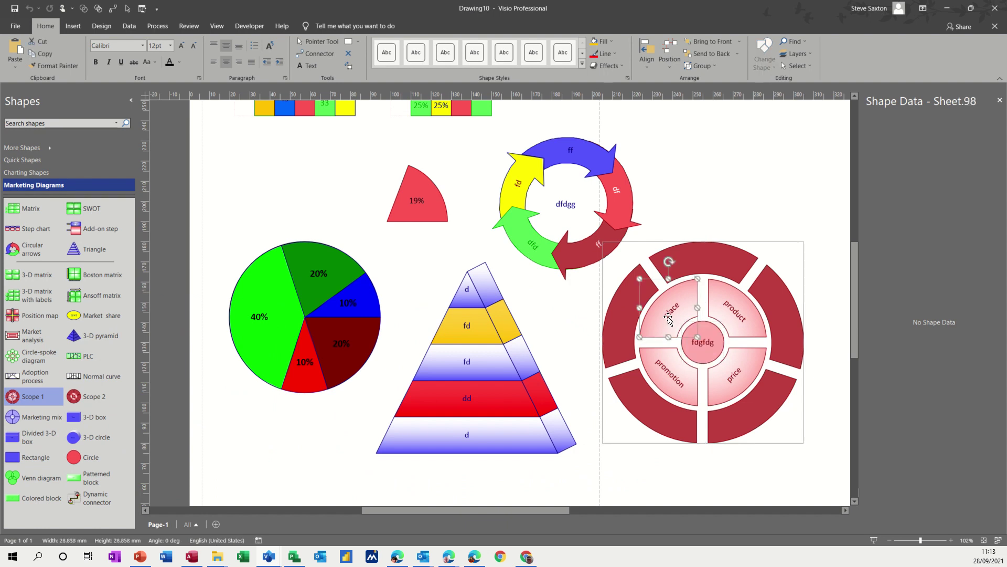
{"action": "type", "text": "ff"}
{"action": "left_click", "coordinate": [622, 321]}
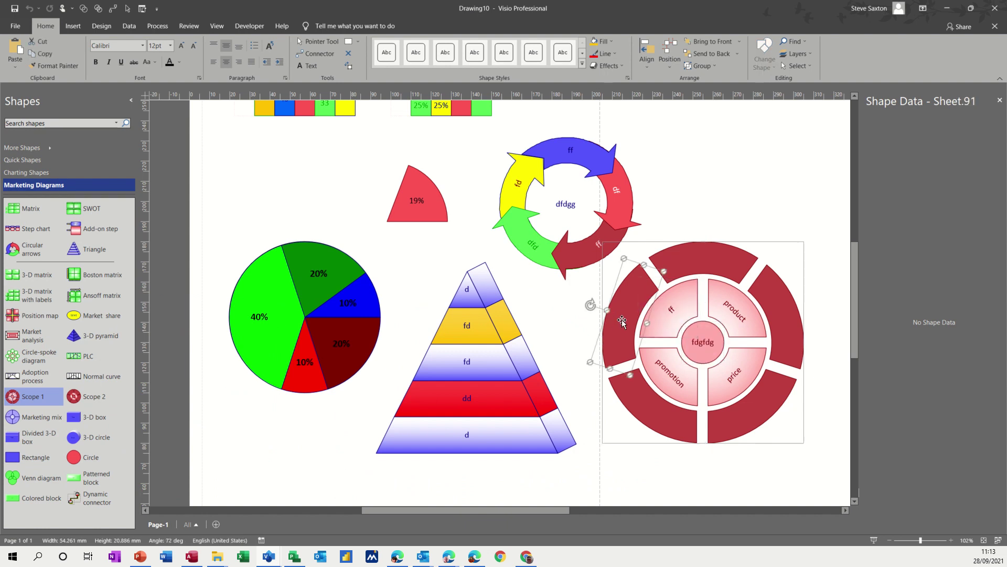
Step: Dismiss the Scope segment's shape actions, then select the circular arrows, pyramid and pie chart
{"action": "right_click", "coordinate": [622, 322]}
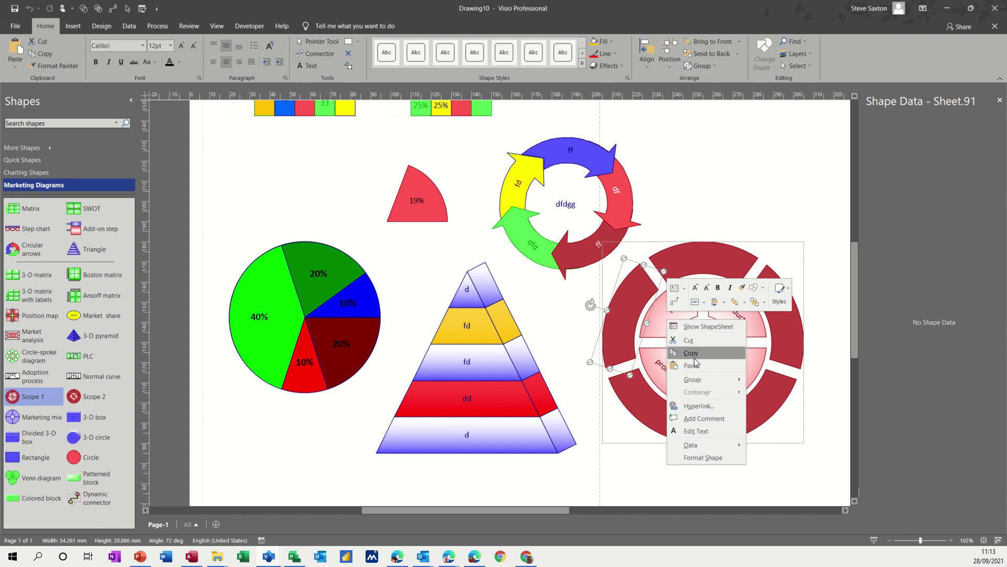
{"action": "mouse_move", "coordinate": [697, 446]}
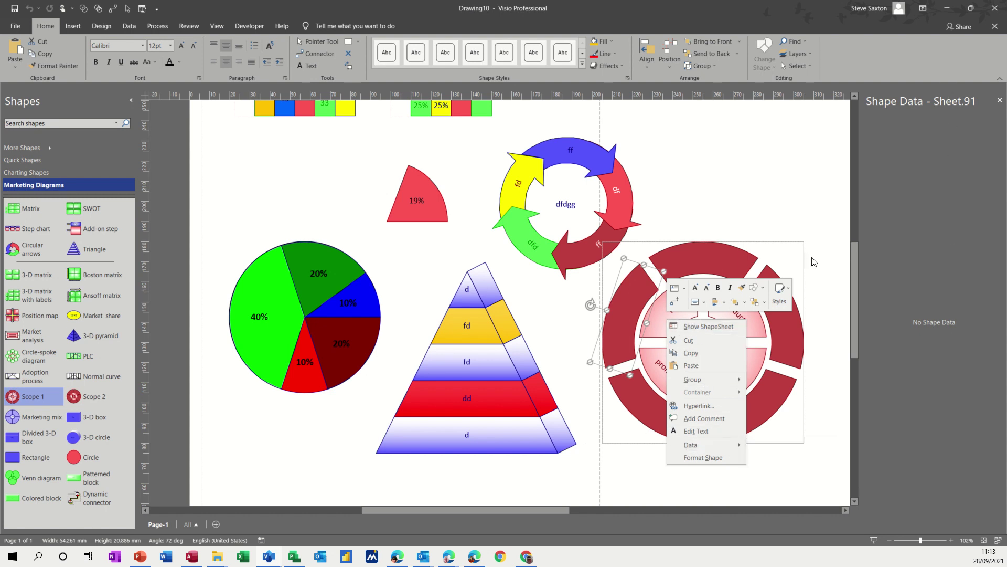
{"action": "left_click", "coordinate": [721, 264]}
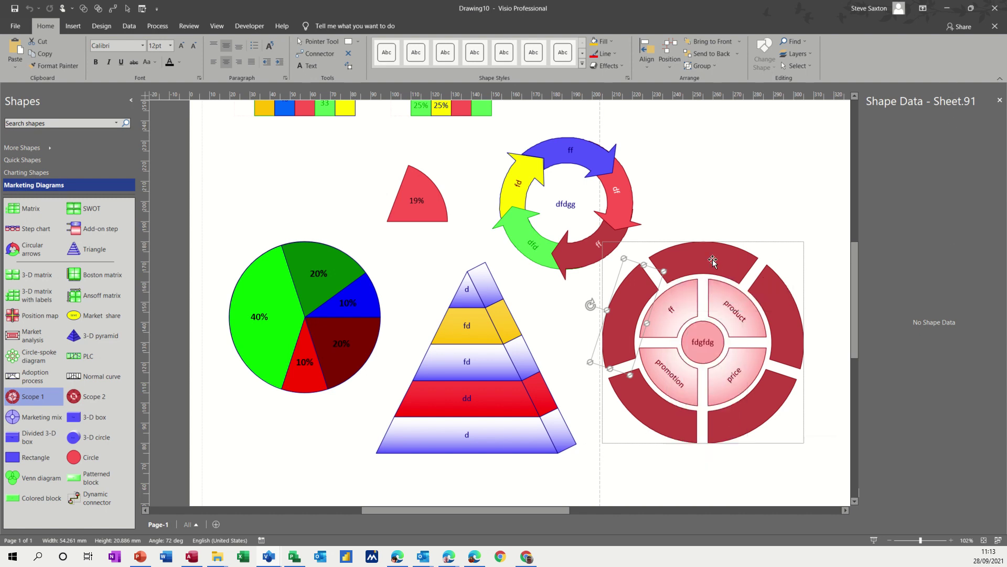
{"action": "left_click", "coordinate": [628, 179]}
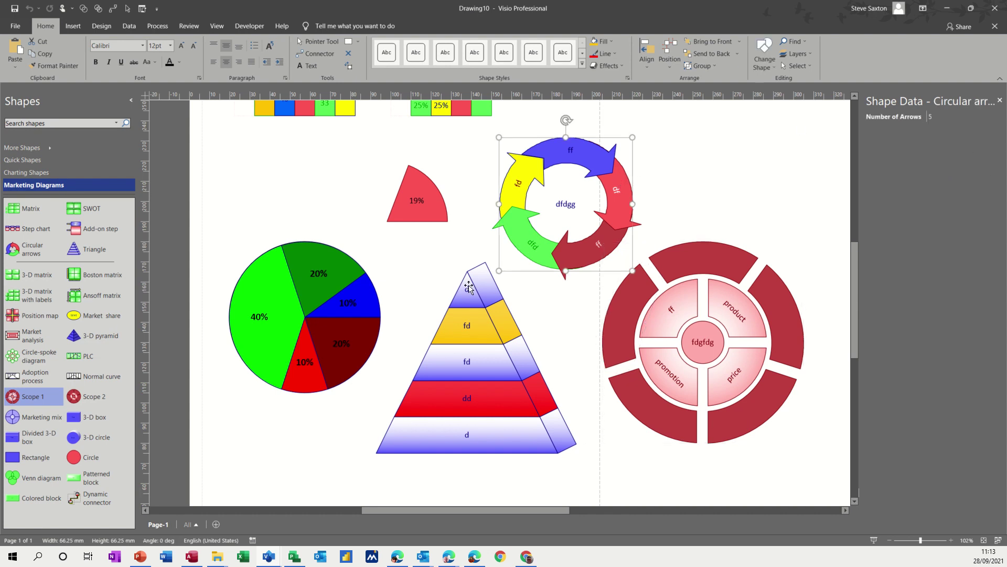
{"action": "left_click", "coordinate": [485, 291]}
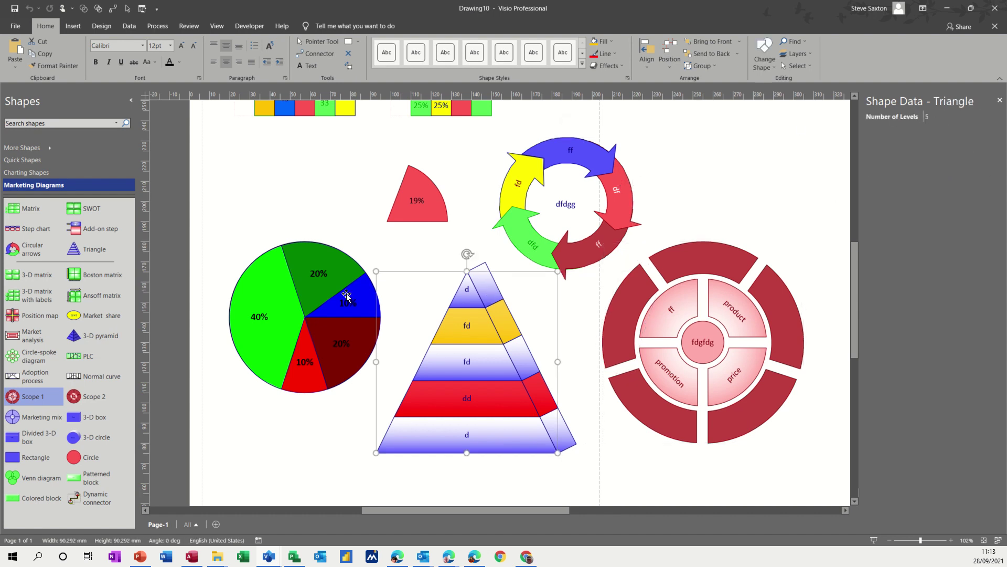
{"action": "left_click", "coordinate": [286, 292]}
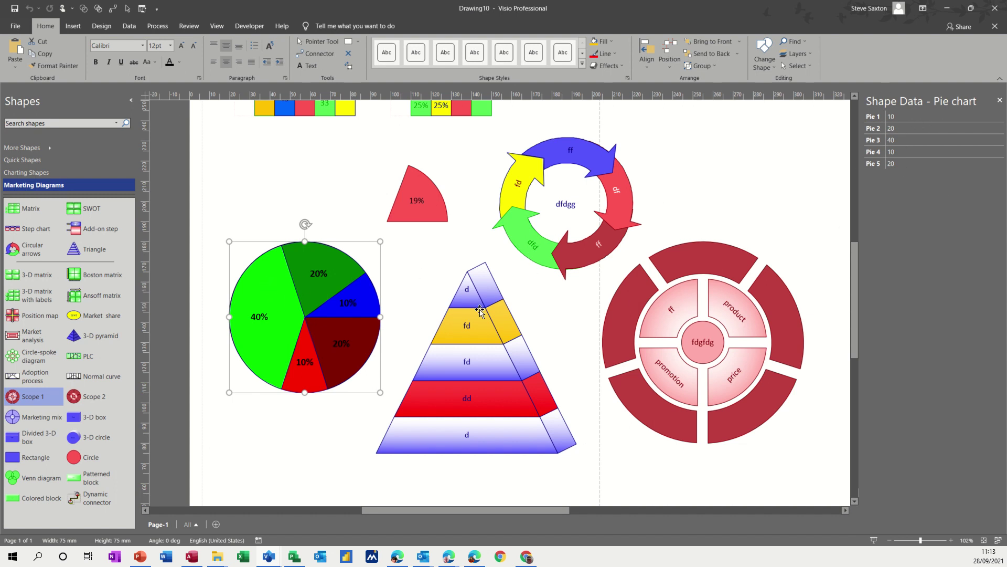
Step: Open the pyramid's Define Shape Data dialog and move it aside
{"action": "right_click", "coordinate": [492, 336]}
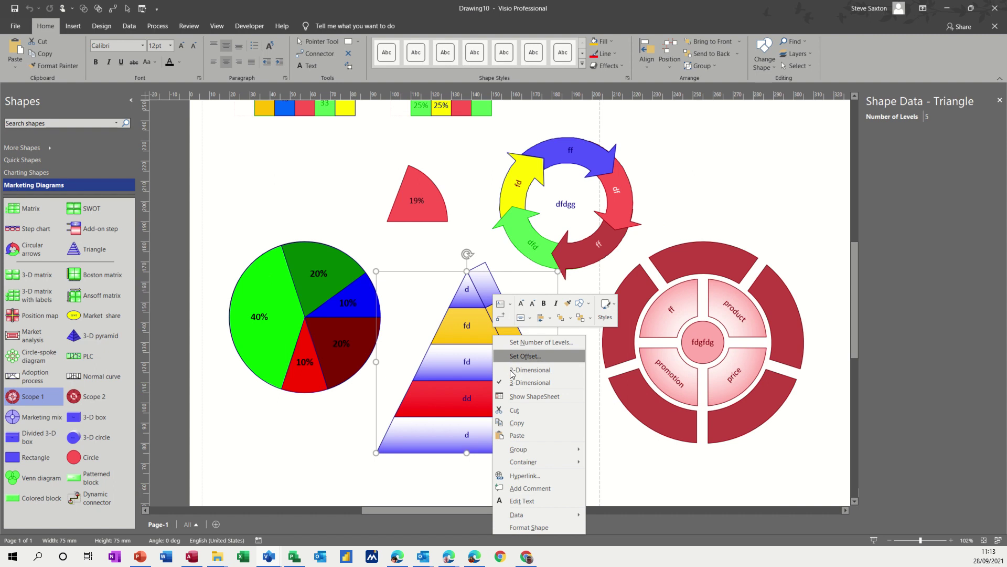
{"action": "mouse_move", "coordinate": [512, 514]}
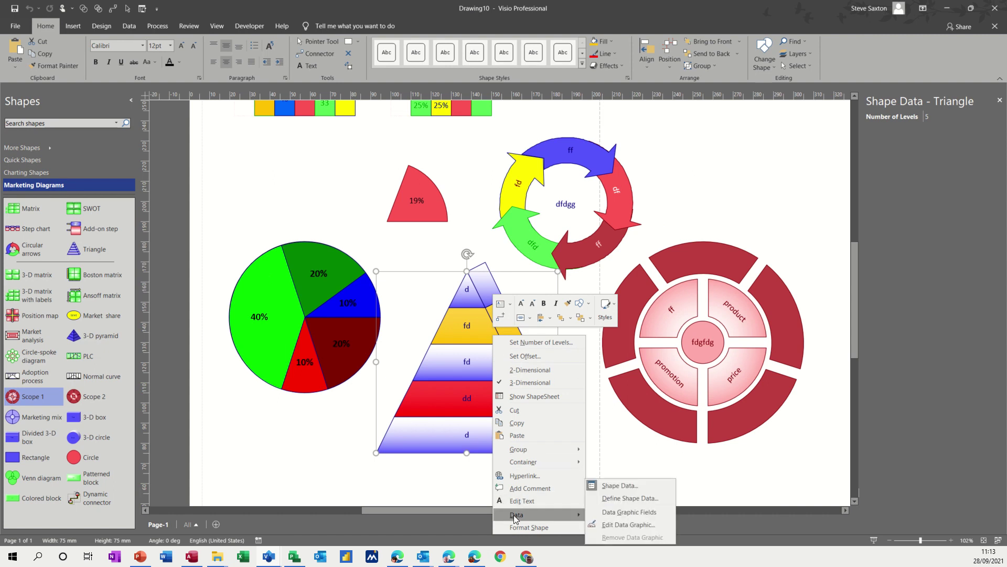
{"action": "left_click", "coordinate": [631, 499]}
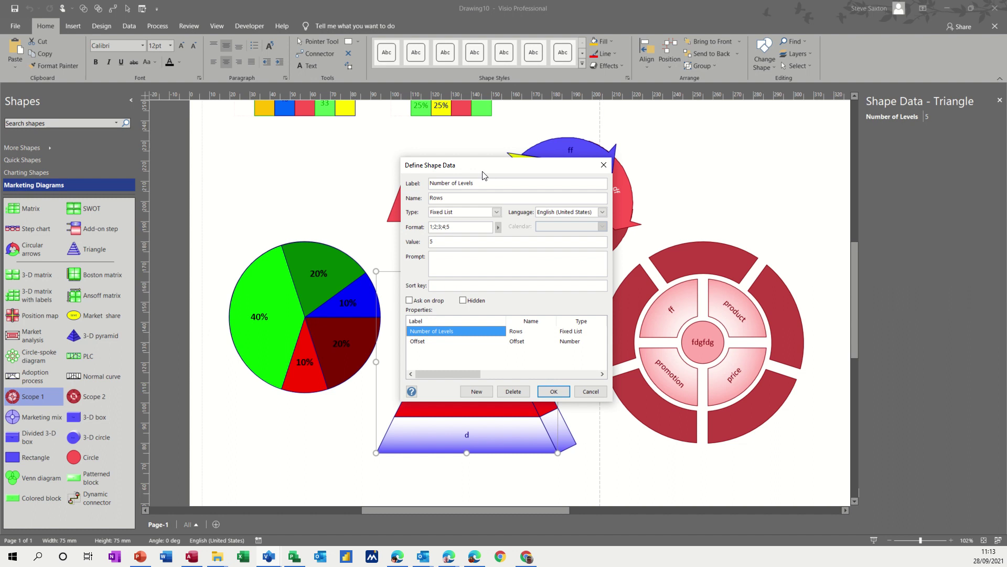
{"action": "left_click_drag", "start_coordinate": [483, 175], "coordinate": [676, 165]}
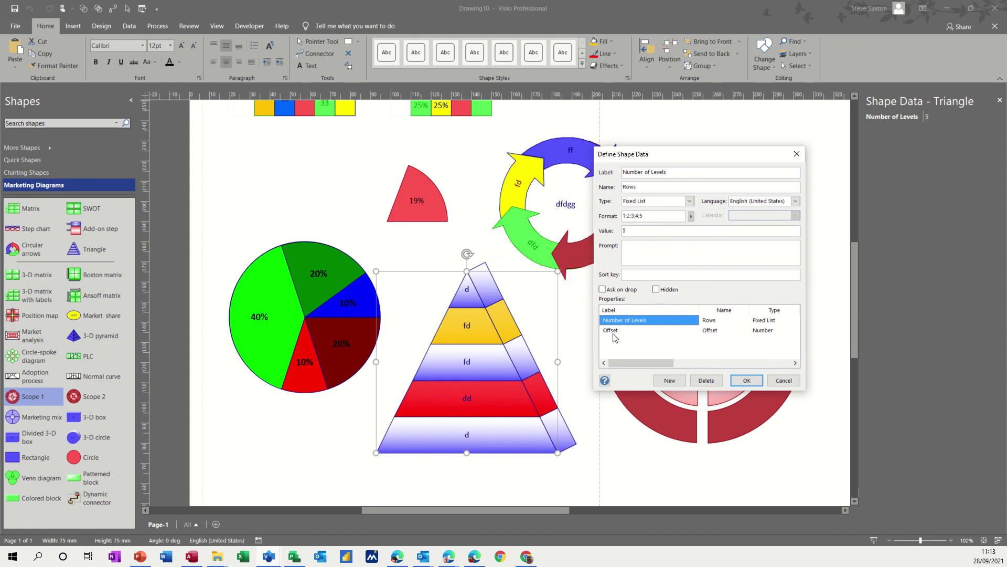
Step: Add a new 'Test' shape-data field and start entering its value
{"action": "left_click", "coordinate": [673, 384]}
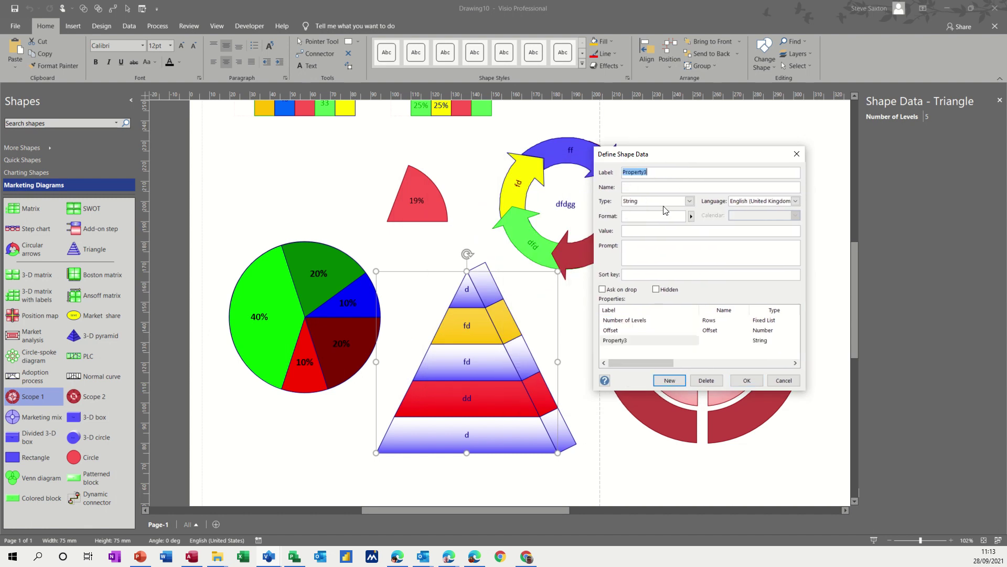
{"action": "type", "text": "Test"}
{"action": "left_click", "coordinate": [744, 380]}
{"action": "left_click", "coordinate": [934, 130]}
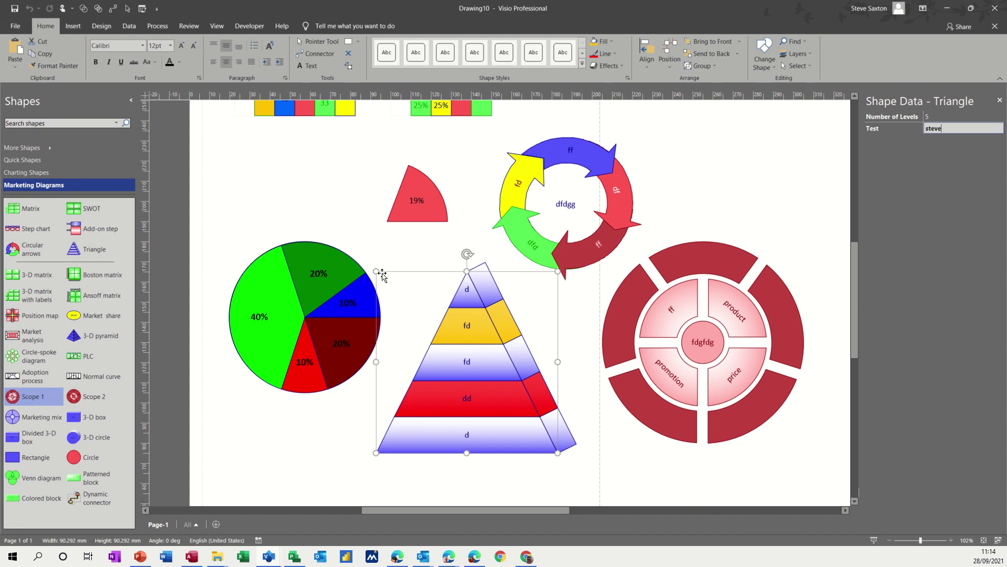
Step: Resize the pyramid from about 90 mm to 70 mm square
{"action": "left_click_drag", "start_coordinate": [378, 271], "coordinate": [411, 306]}
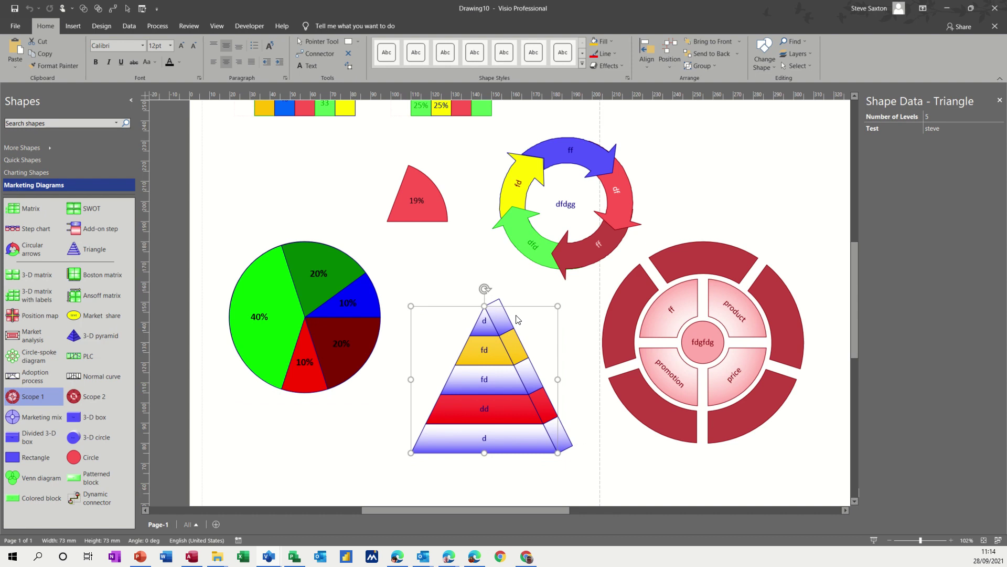
{"action": "left_click_drag", "start_coordinate": [557, 306], "coordinate": [552, 311]}
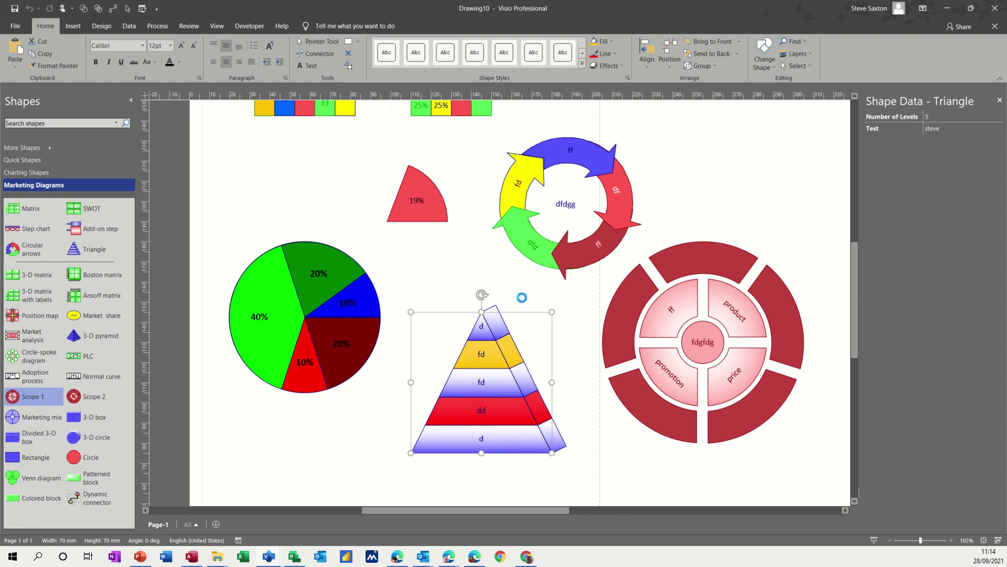